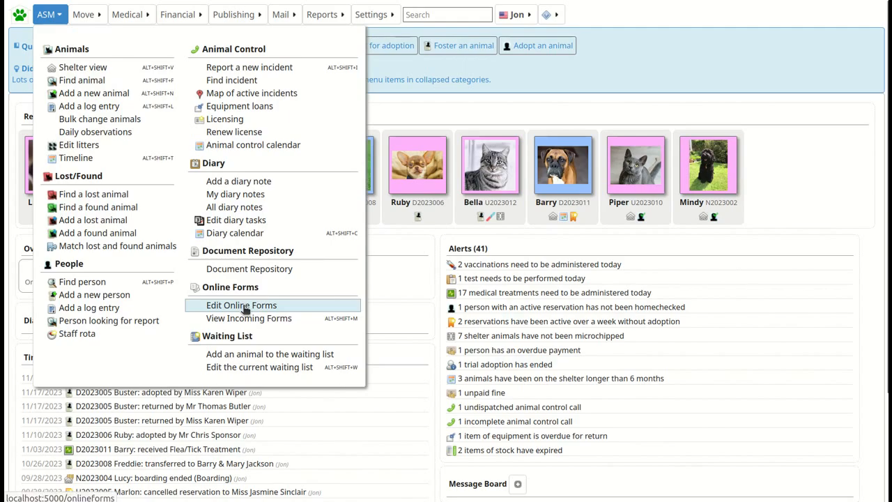
Go to the Edit Online Forms page from the ASM menu.
click(243, 305)
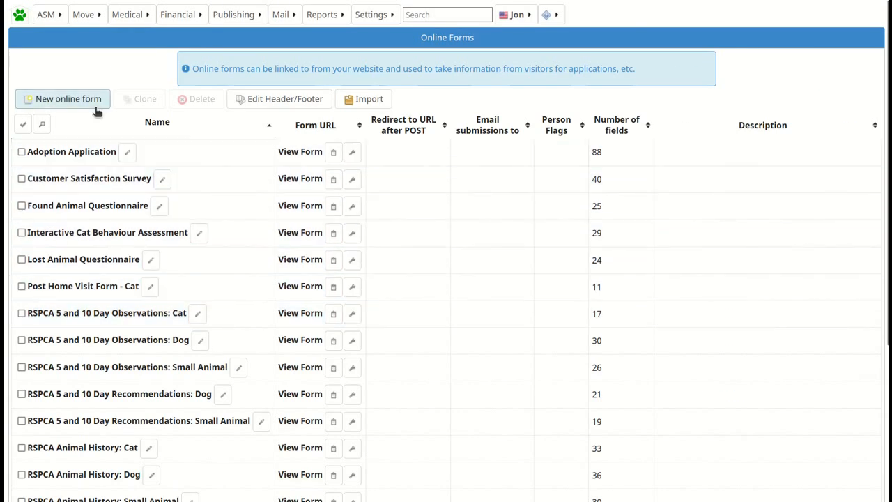
Create a new online form named 'Example volunteer application' with the Volunteer person flag.
click(96, 107)
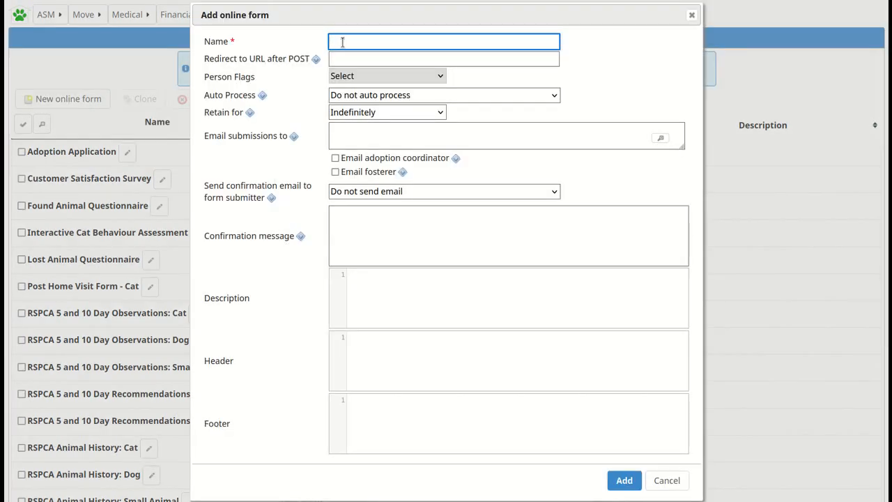
text(Example voluntee)
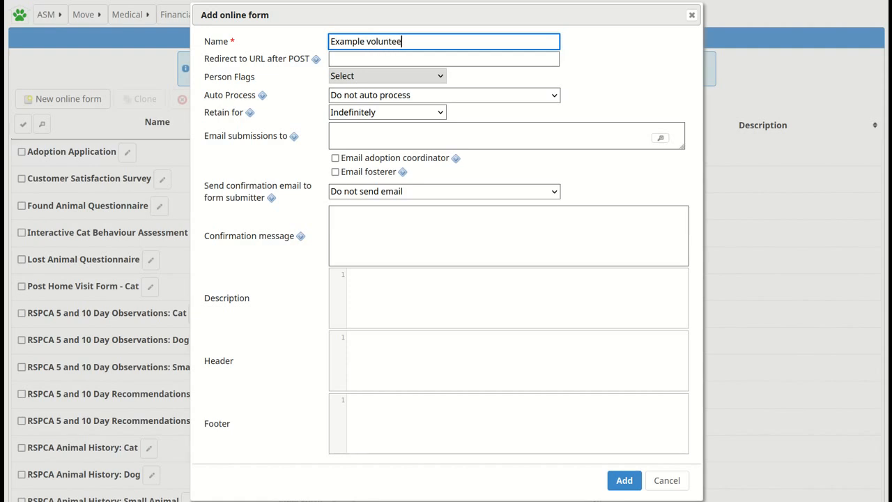
text(r application)
click(336, 59)
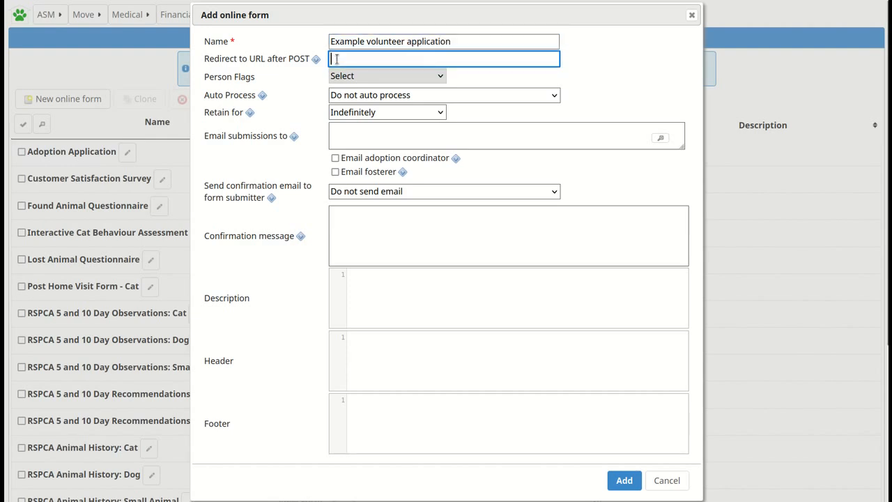
click(367, 76)
scroll(368, 139, down, 1)
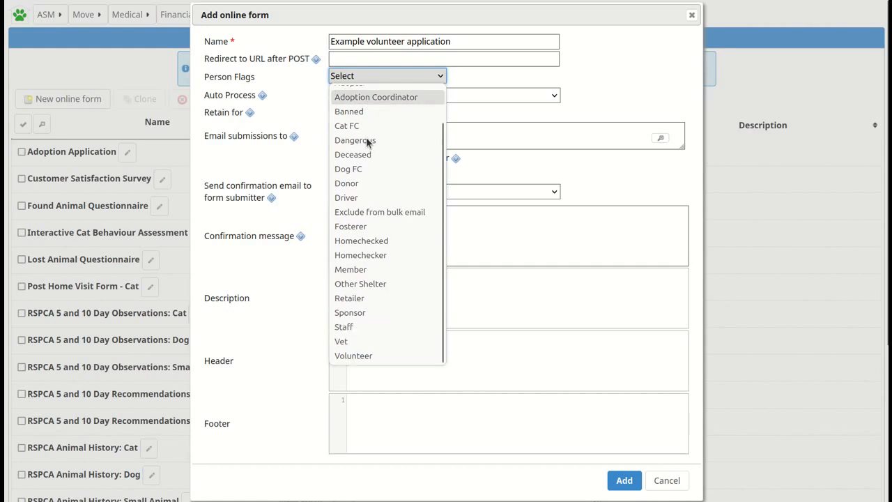
click(353, 356)
Leave Auto Process unchanged, retain submissions indefinitely, and keep confirmation emails off.
click(363, 116)
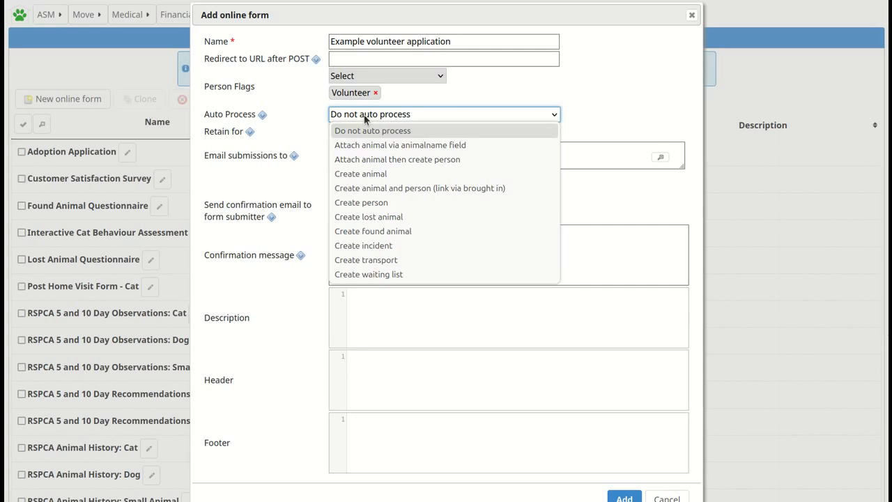
click(421, 92)
click(401, 131)
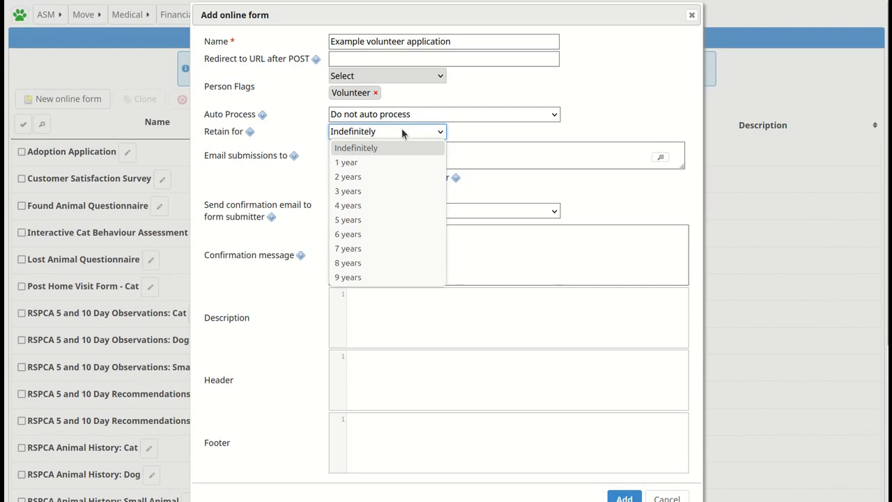
click(401, 131)
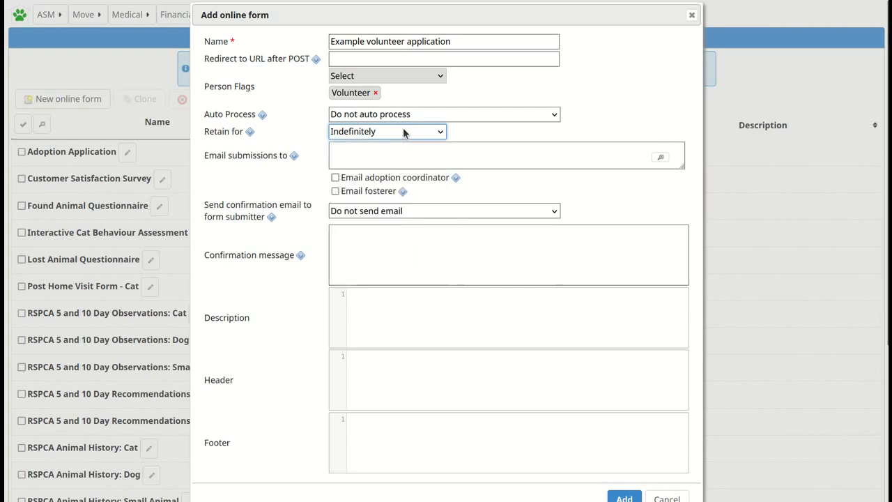
click(294, 156)
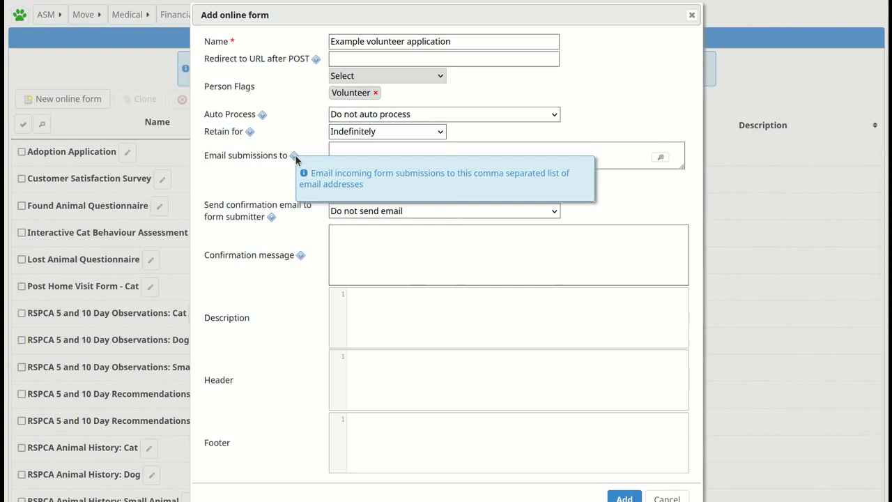
click(355, 215)
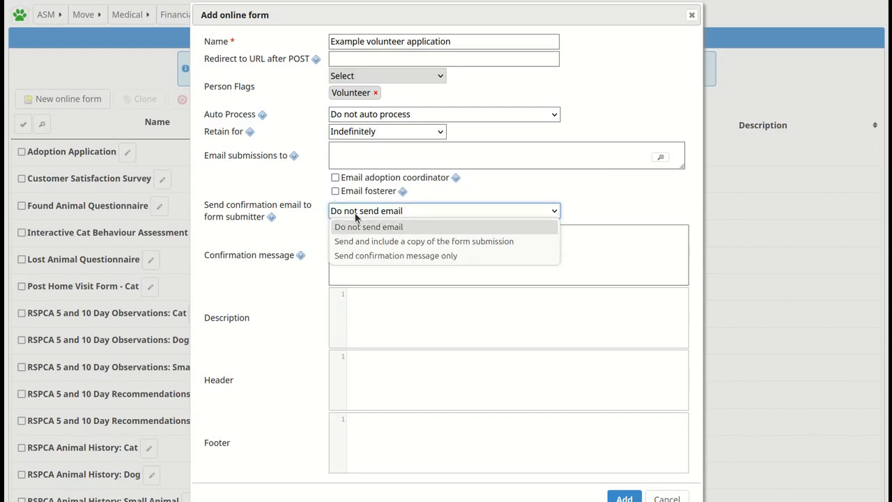
click(445, 190)
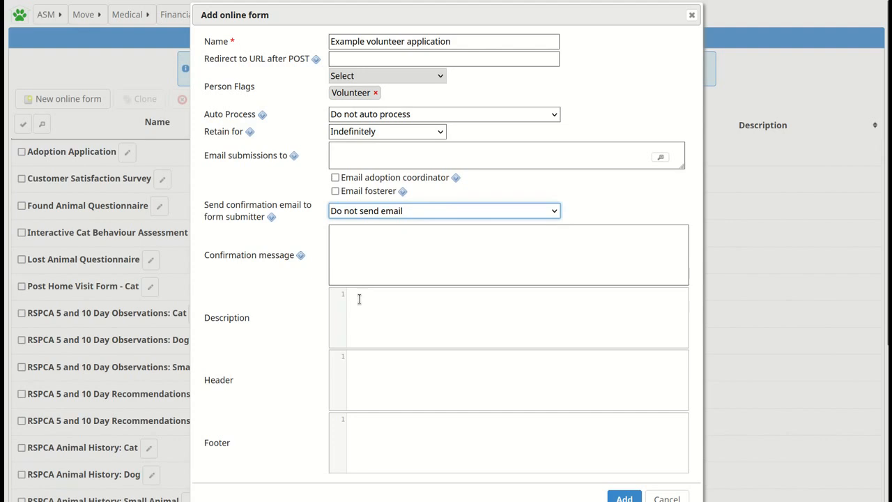
Set header <h2>Example1</h2> and footer <h2>Example2</h2>, save the form, and reopen it.
click(358, 360)
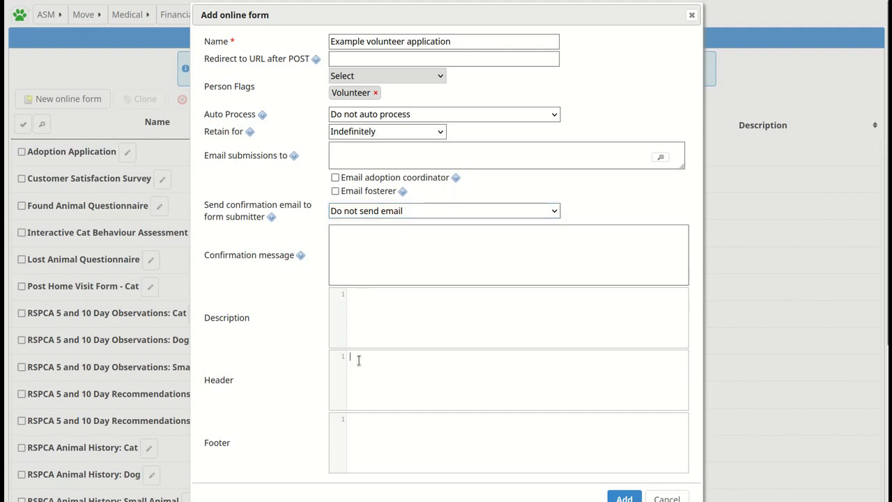
text(<)
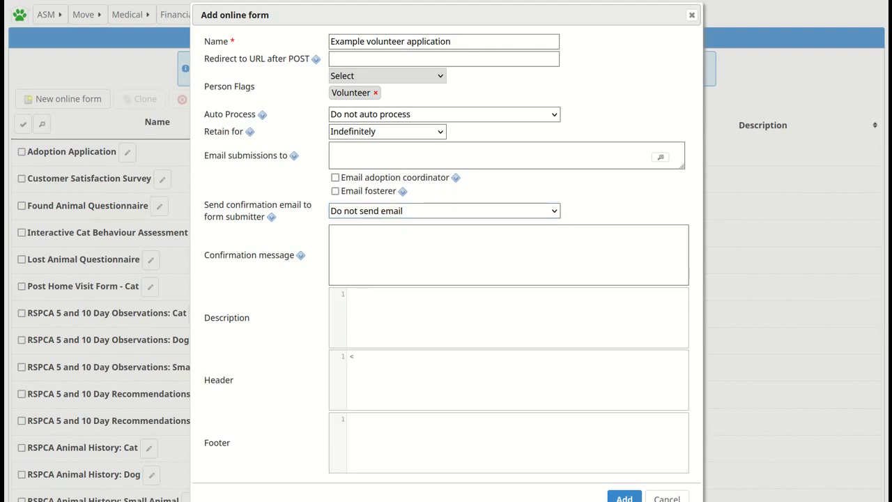
text(h2>Example1</h2>)
click(365, 434)
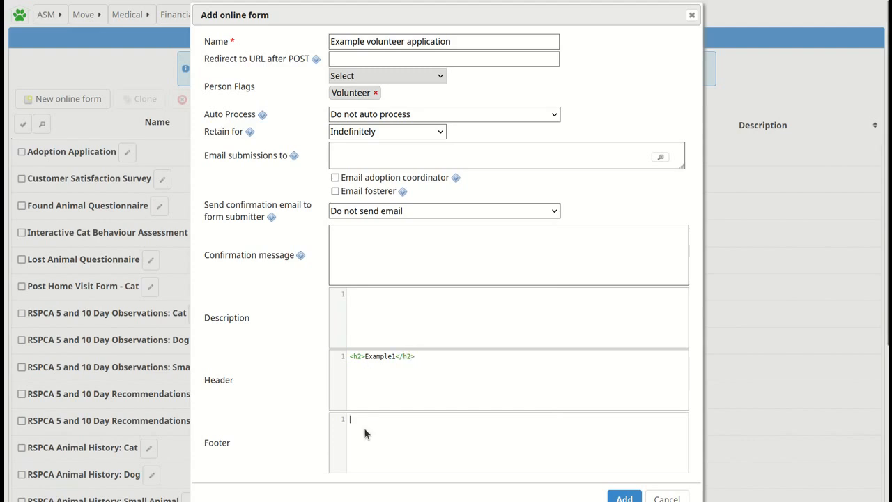
text(<h)
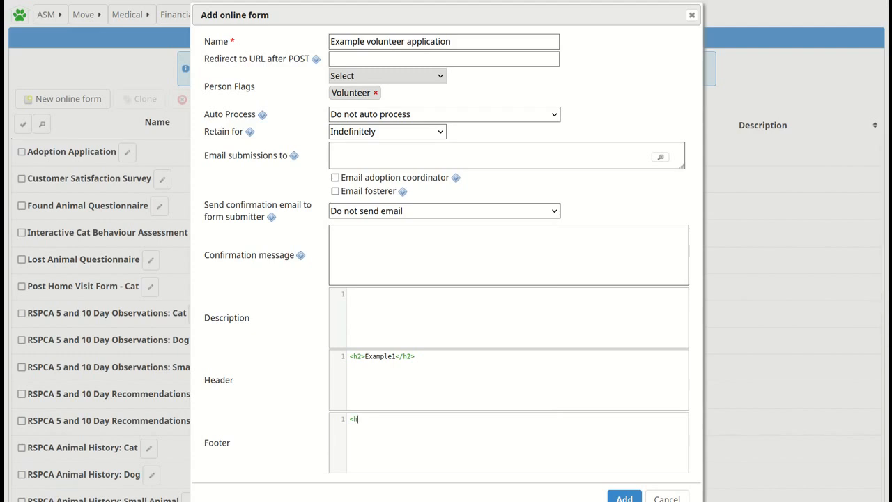
text(2>Example2</h2>)
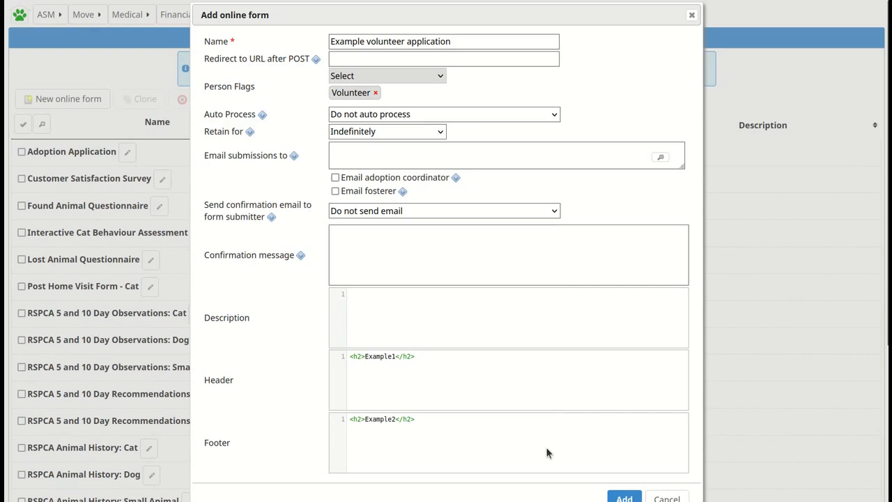
click(624, 497)
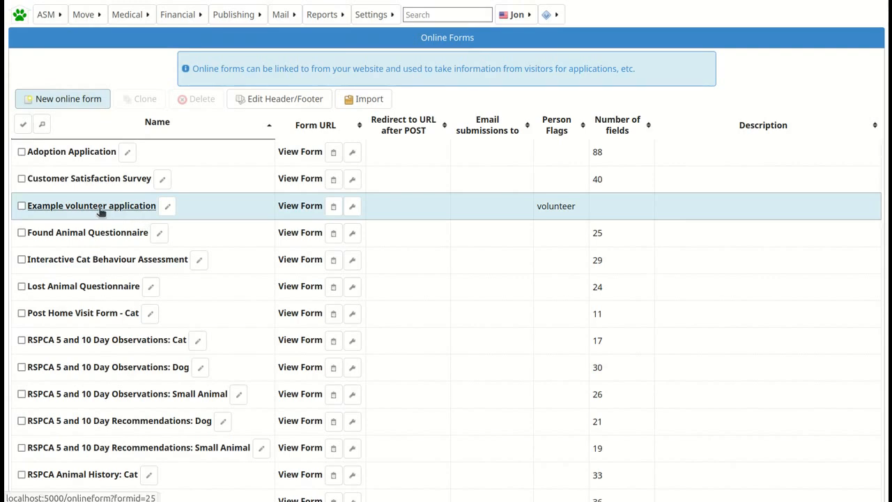
click(91, 206)
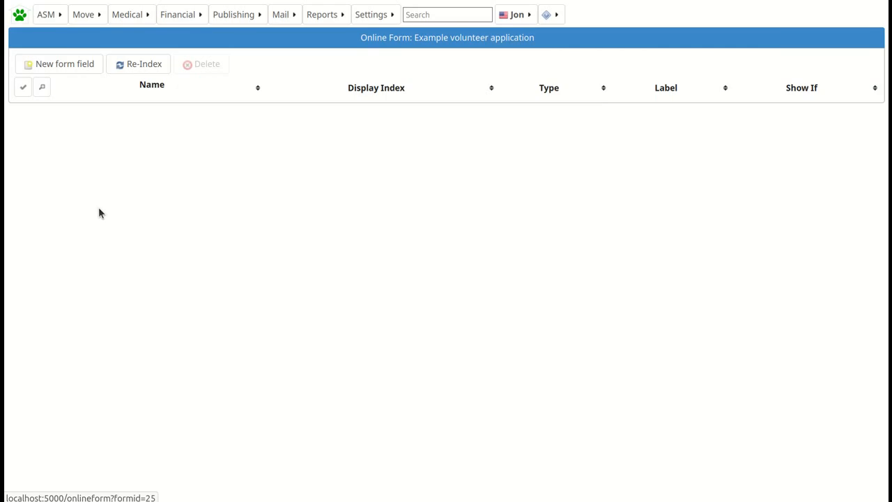
Add field firstname: Text type, label 'First Name', display index 10, mandatory.
click(74, 70)
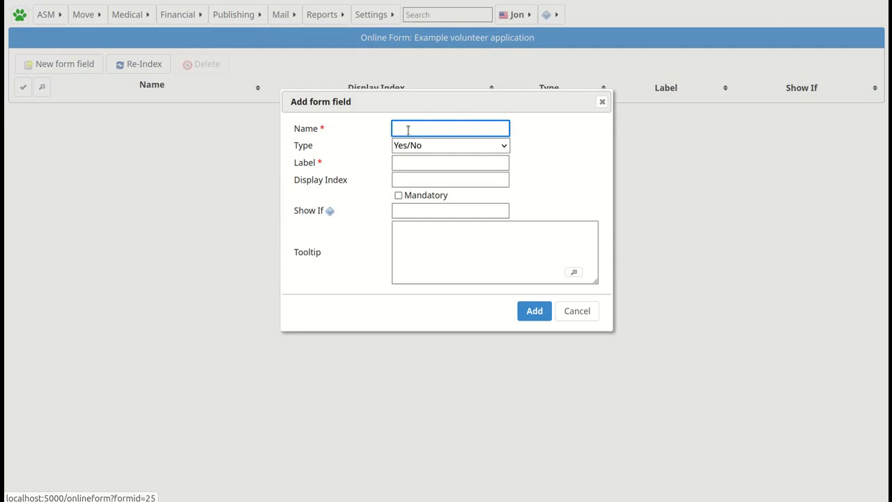
text(f)
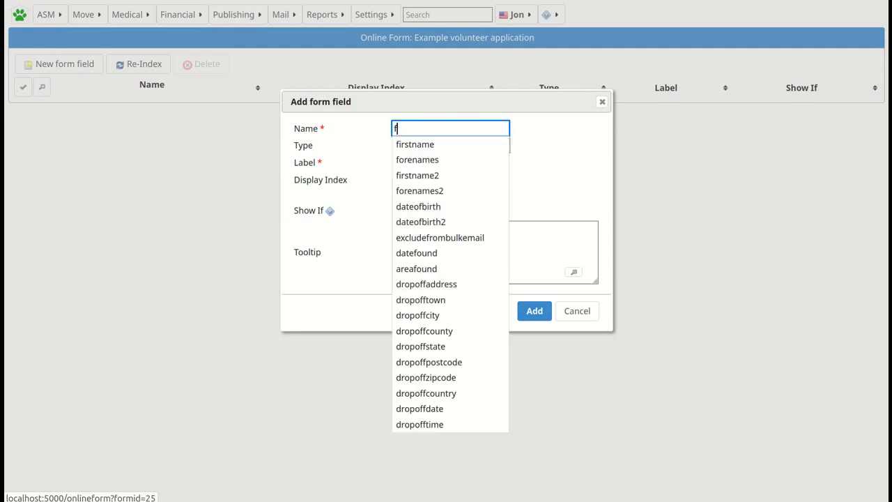
click(428, 145)
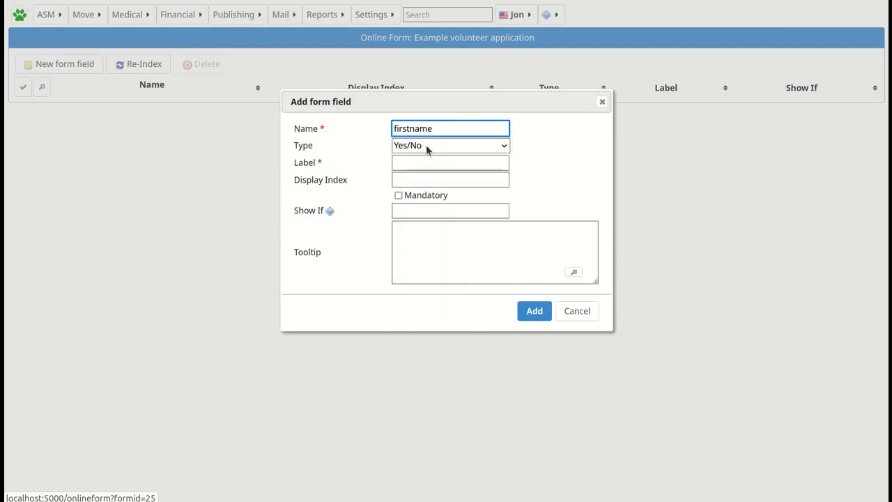
click(426, 144)
click(412, 191)
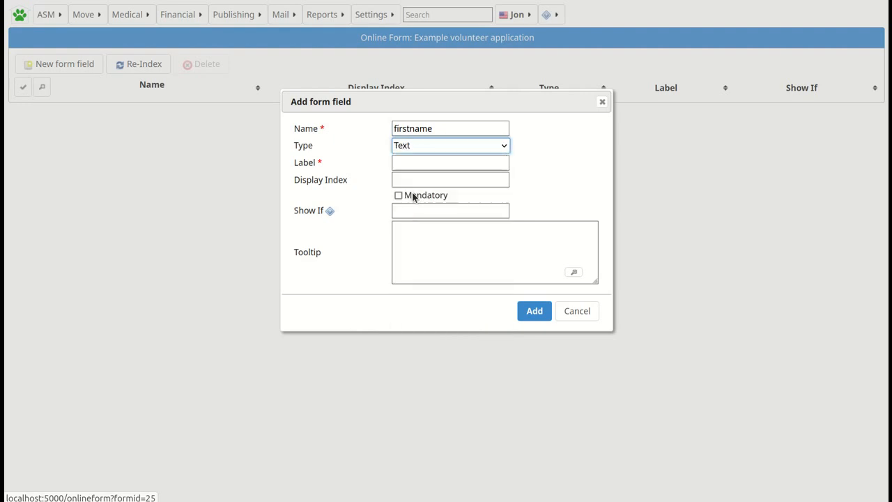
click(405, 163)
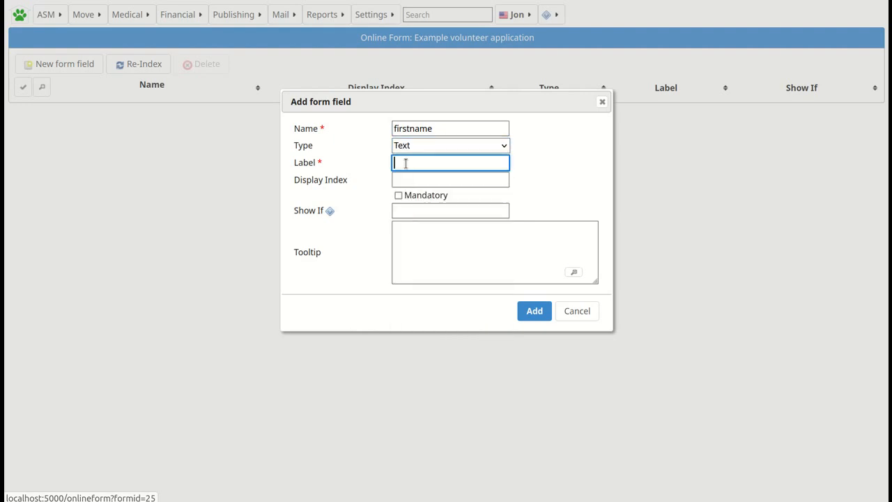
text(First Name)
click(415, 181)
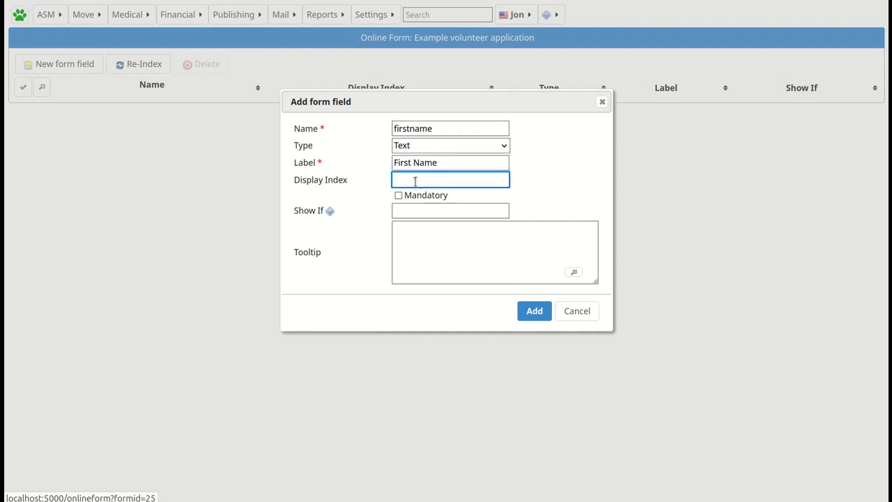
text(10)
click(399, 195)
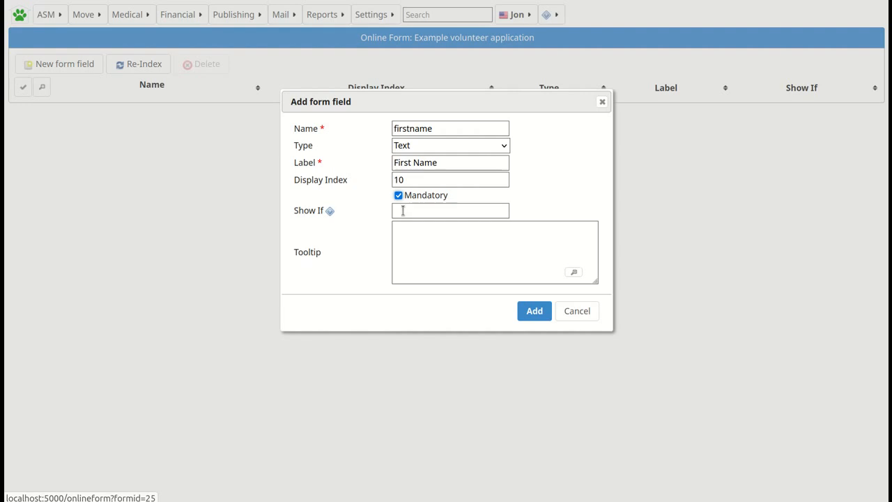
click(534, 311)
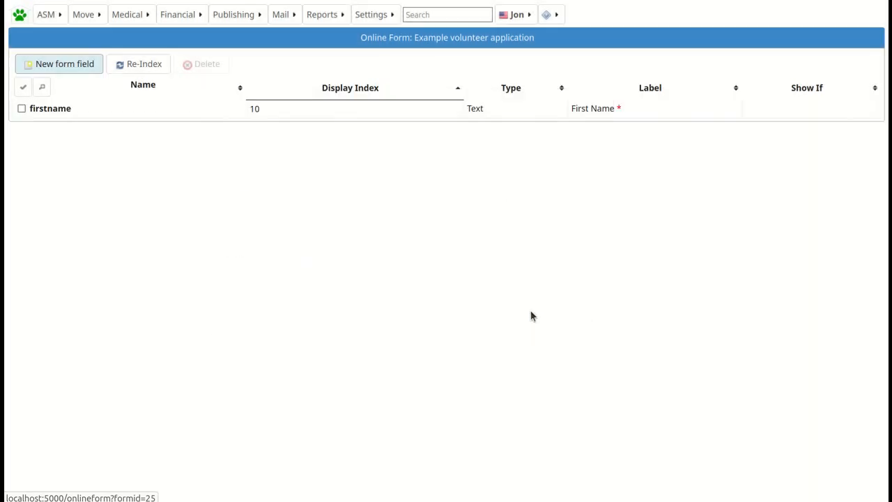
Add field lastname: Text type, label 'Last Name', display index 20, mandatory.
click(67, 67)
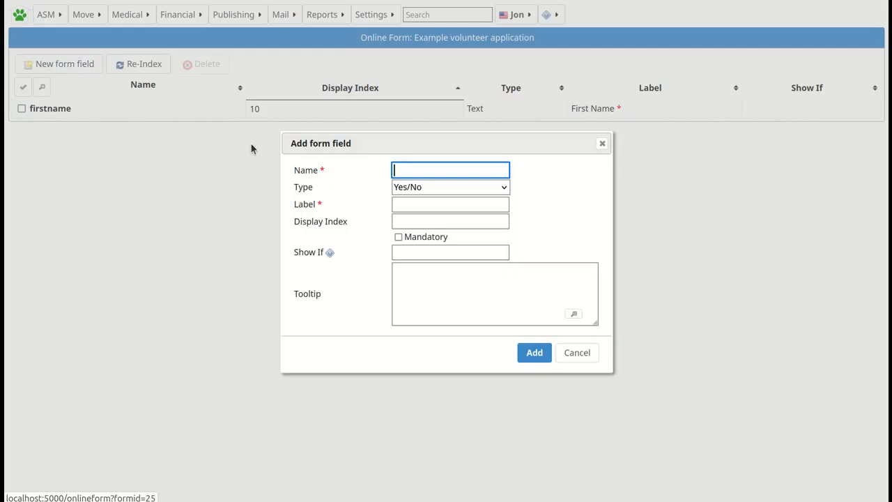
text(last)
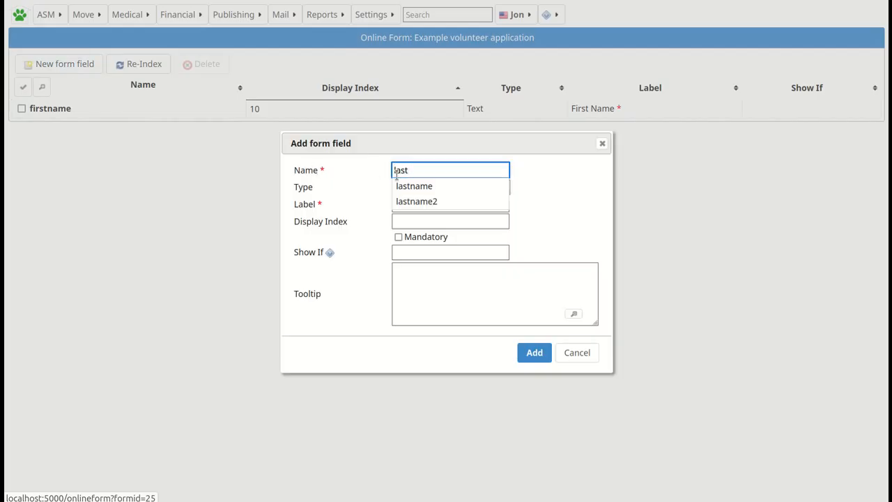
click(414, 187)
click(416, 188)
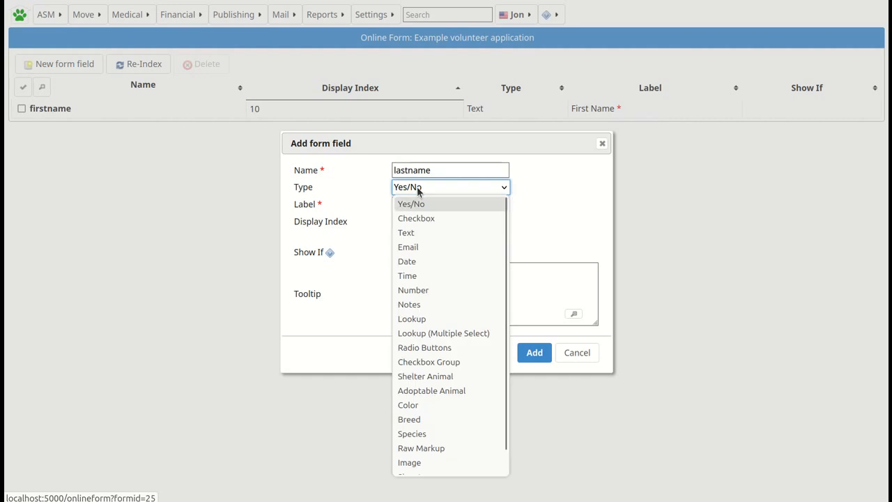
click(418, 234)
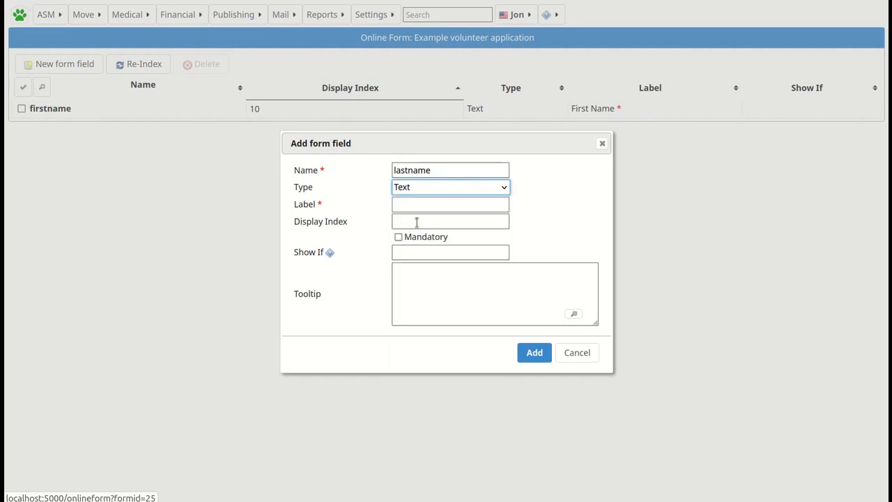
click(401, 204)
text(L)
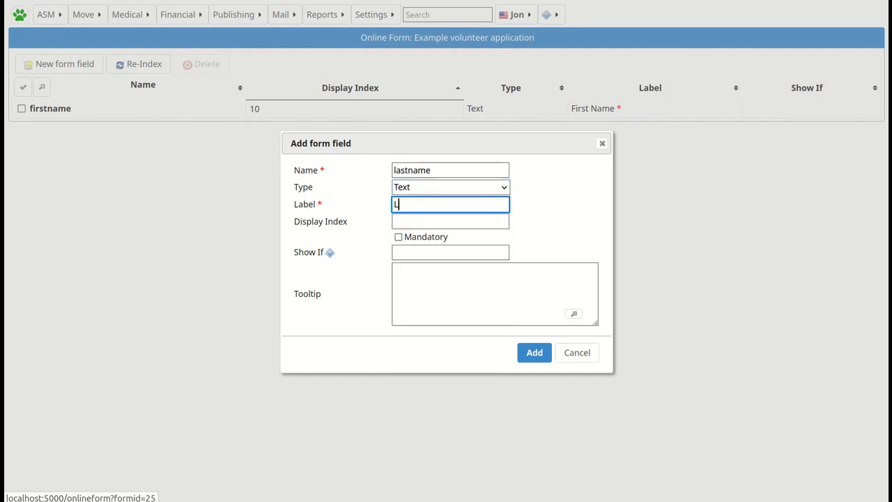
text(ast Name)
click(413, 222)
text(20)
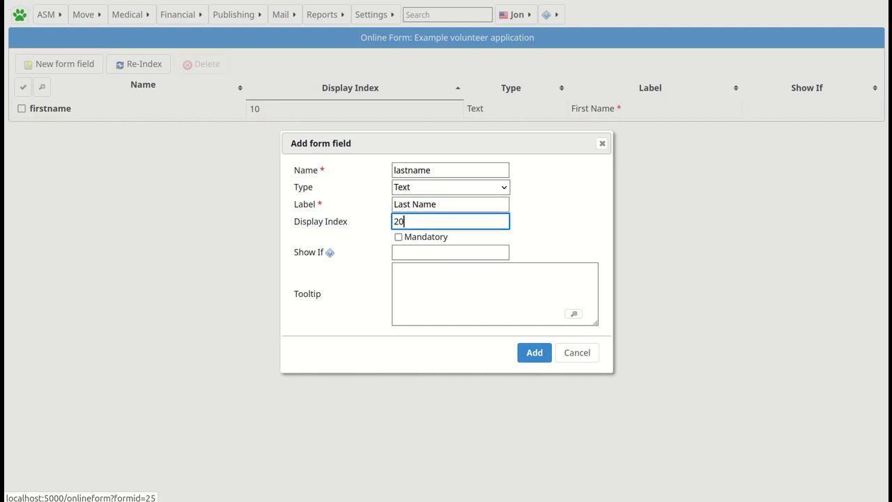
click(399, 237)
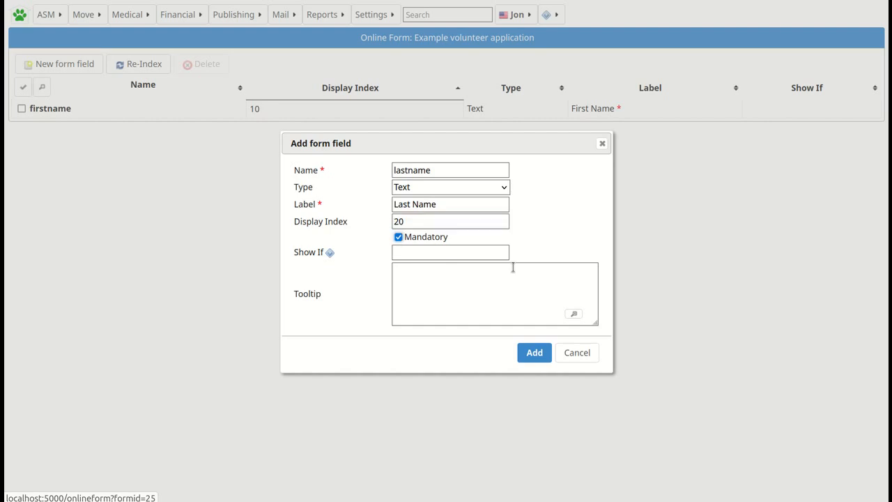
click(535, 351)
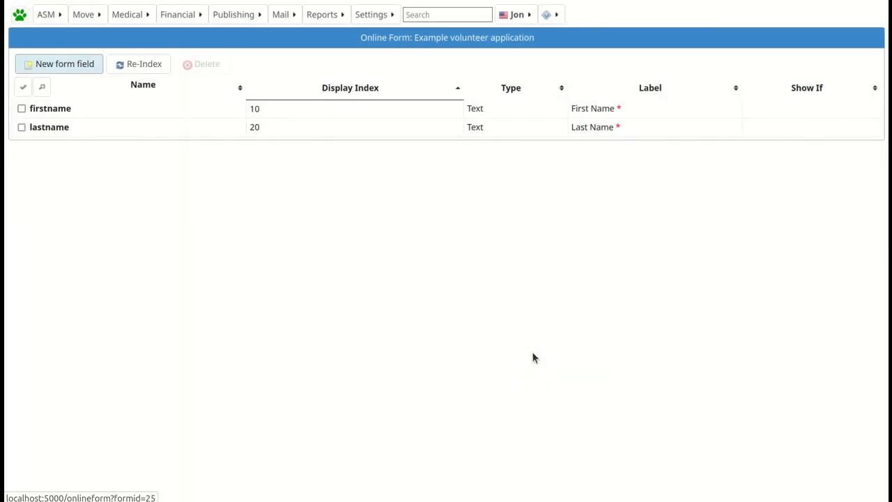
Add field address: Text type, label 'Address', display index 30, mandatory.
click(68, 63)
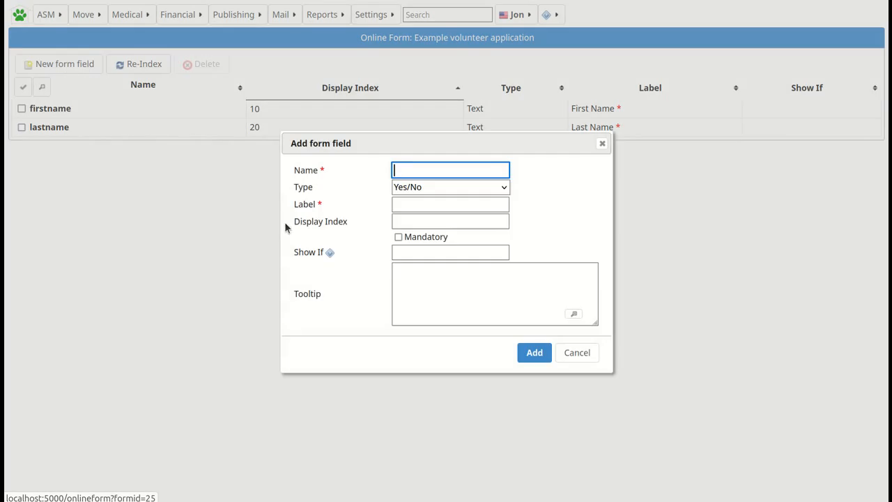
text(add)
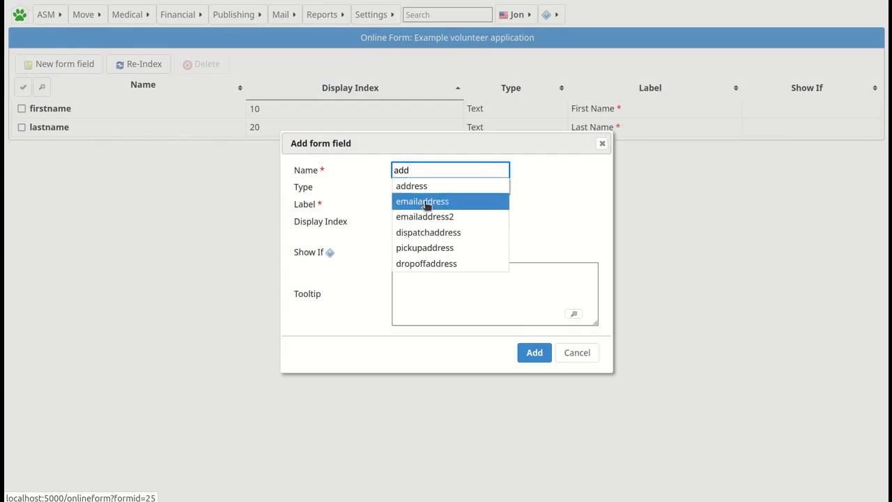
click(422, 189)
click(420, 194)
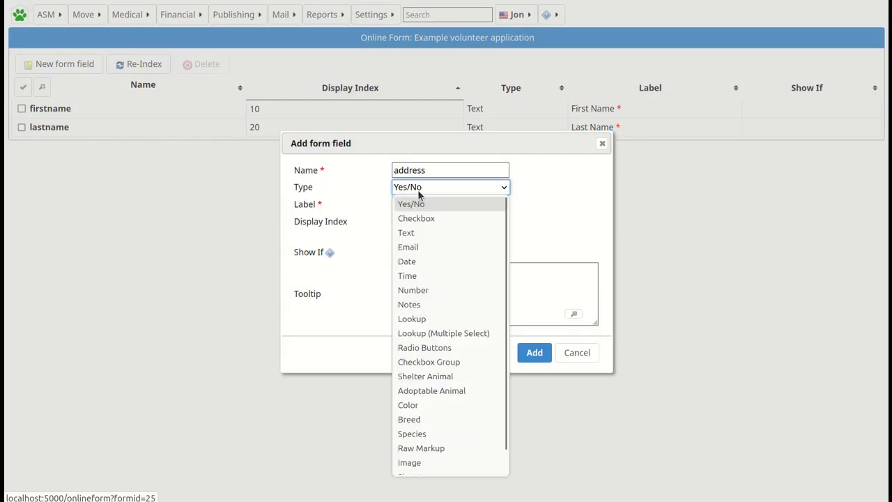
click(416, 233)
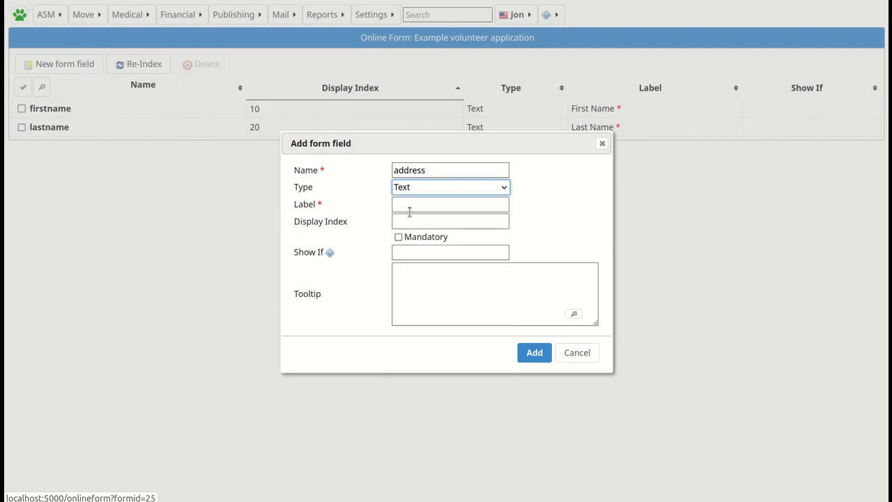
click(412, 204)
text(Address)
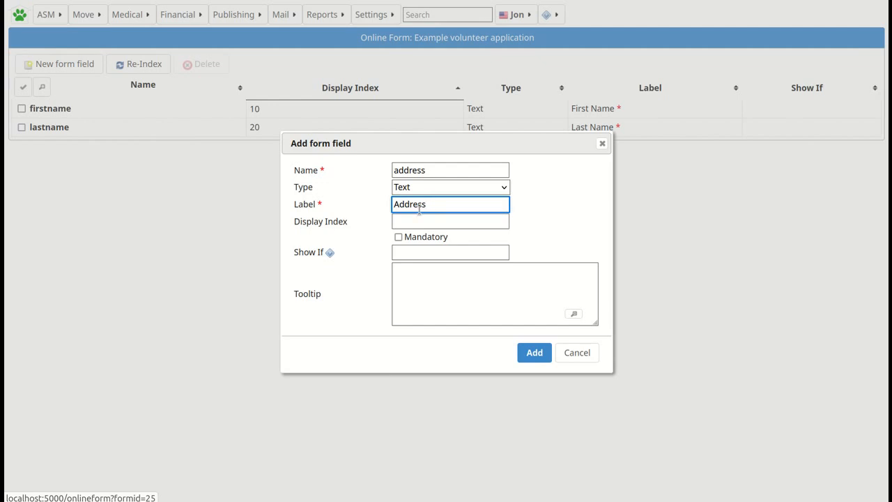
click(442, 221)
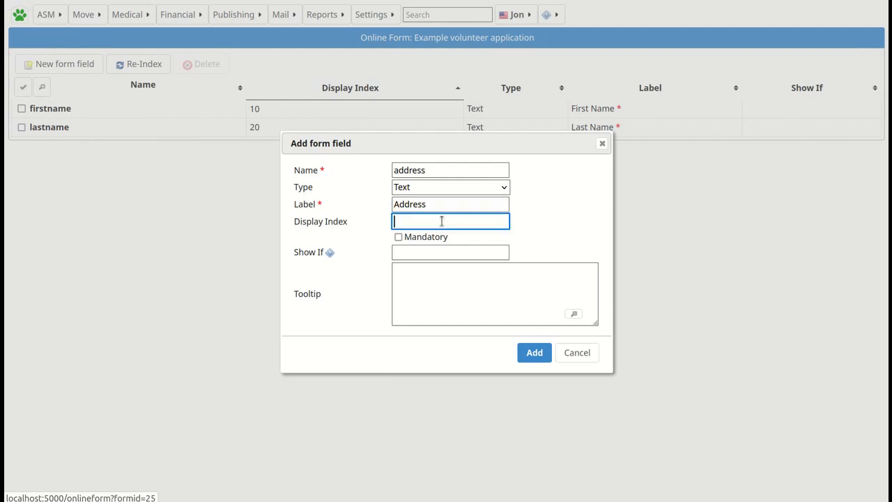
text(30)
click(399, 237)
click(534, 354)
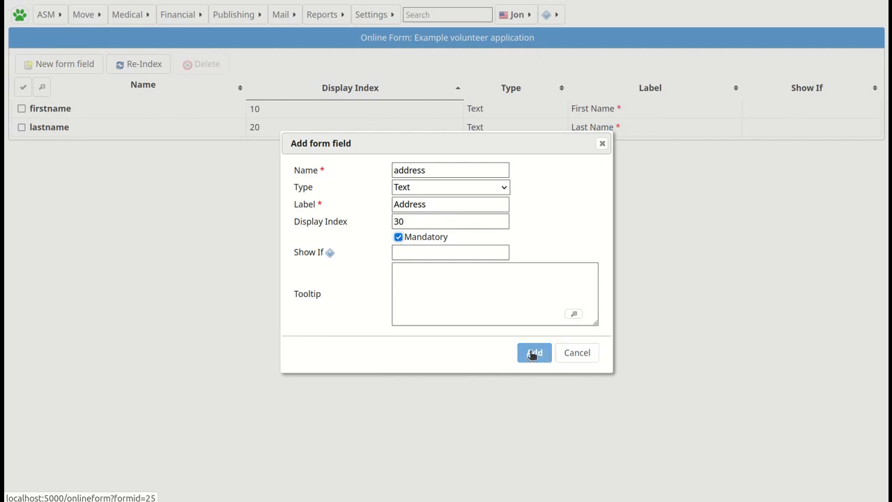
Add field city: Text type, label 'City', display index 40, mandatory.
click(63, 65)
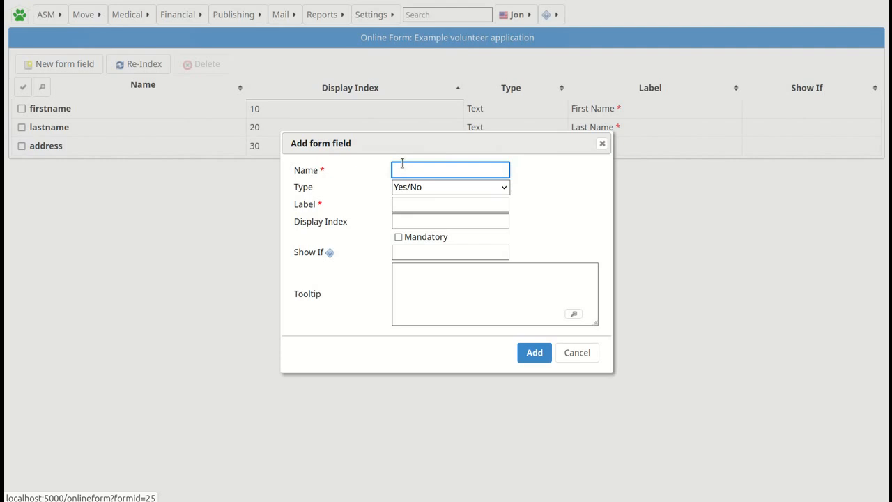
text(city)
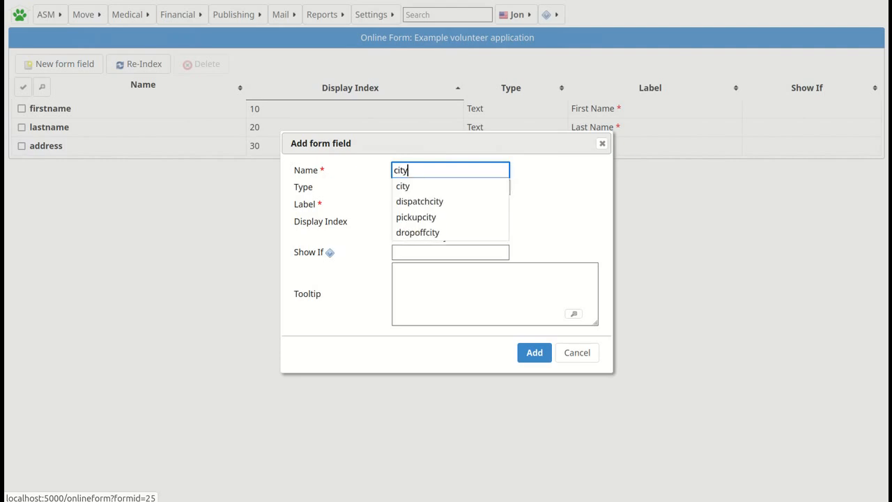
click(412, 191)
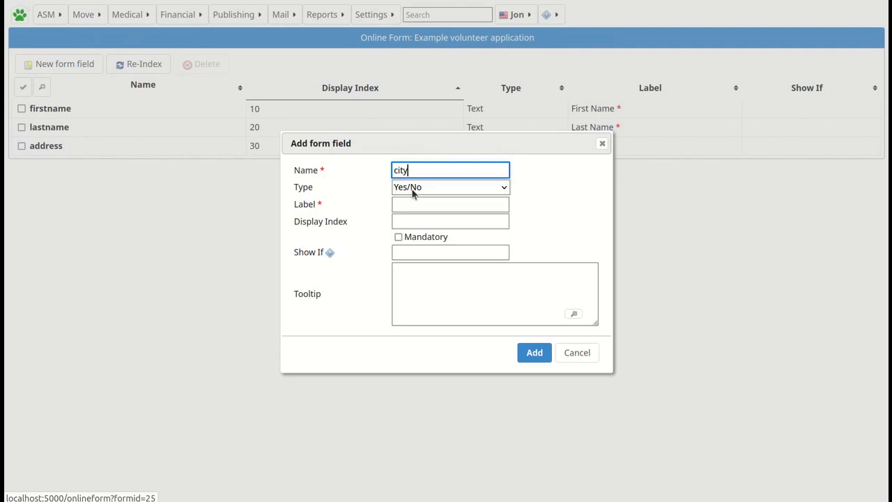
click(412, 191)
click(406, 232)
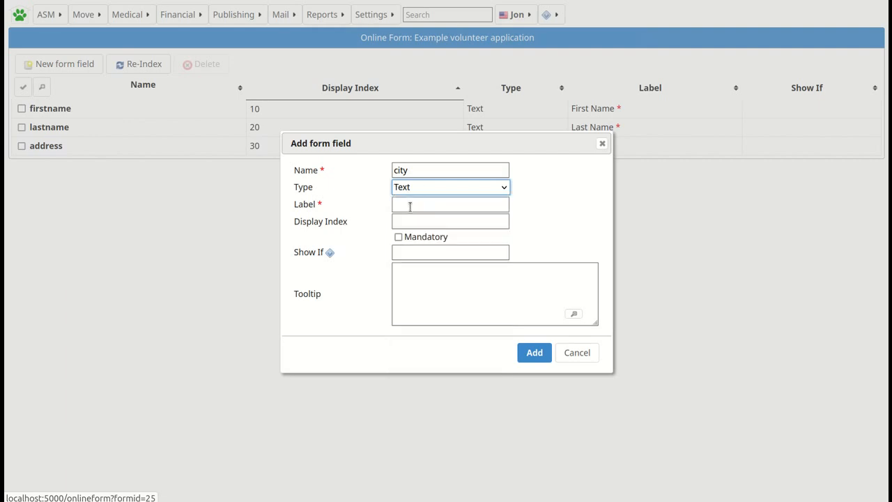
click(406, 205)
text(City)
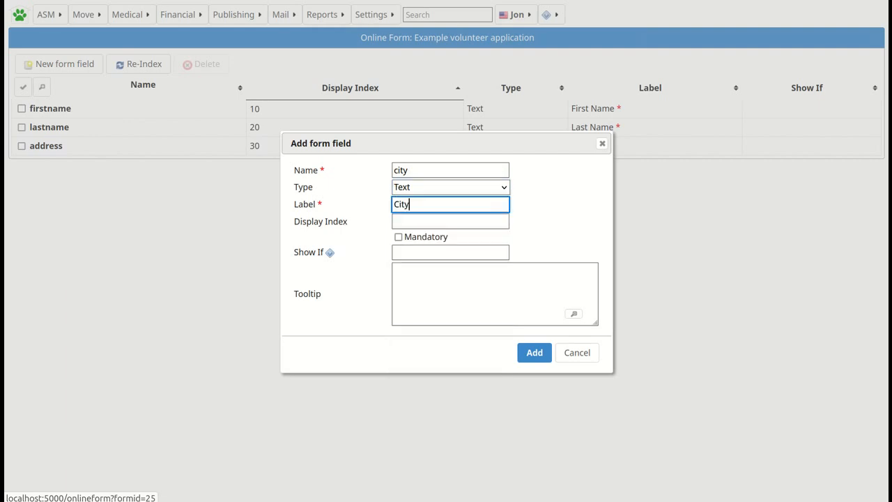
click(405, 221)
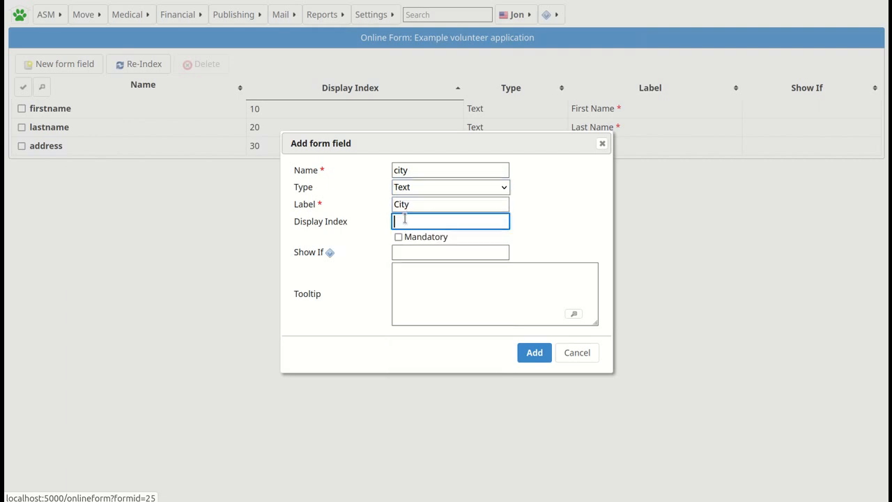
text(40)
click(399, 238)
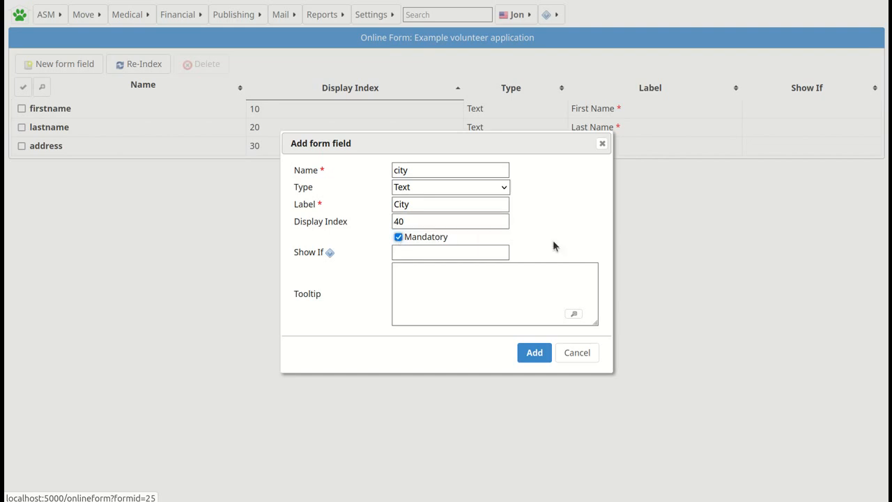
click(534, 354)
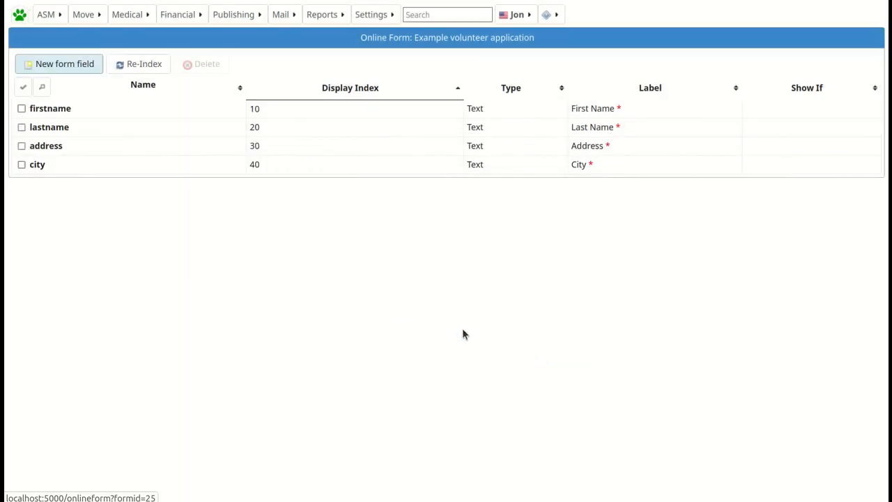
Add field state: Text type, label 'State', display index 50, mandatory.
click(73, 65)
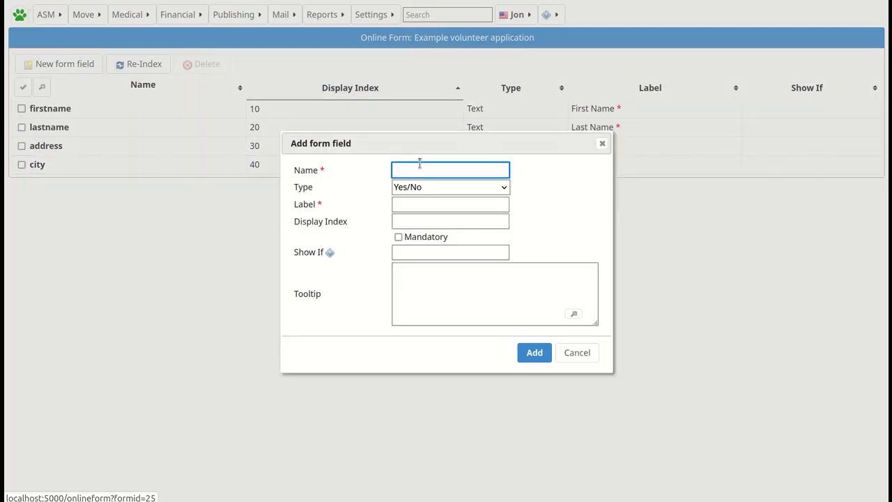
text(sta)
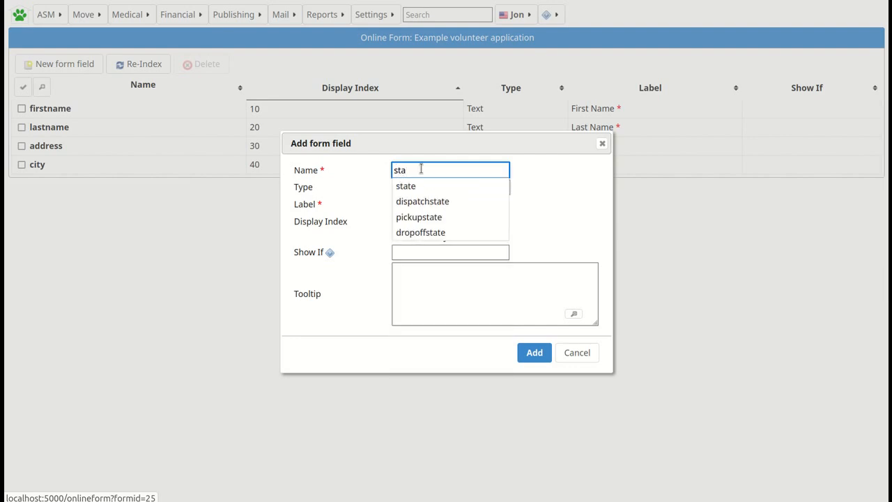
click(407, 186)
click(409, 186)
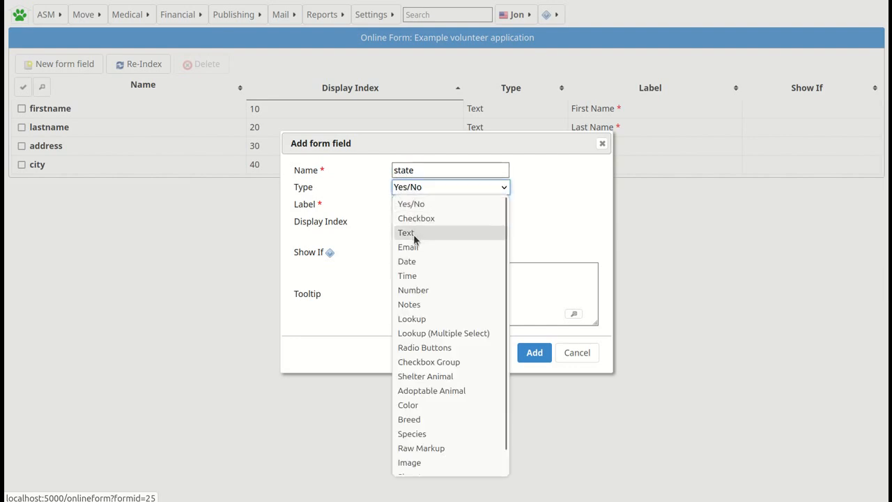
click(414, 233)
click(401, 205)
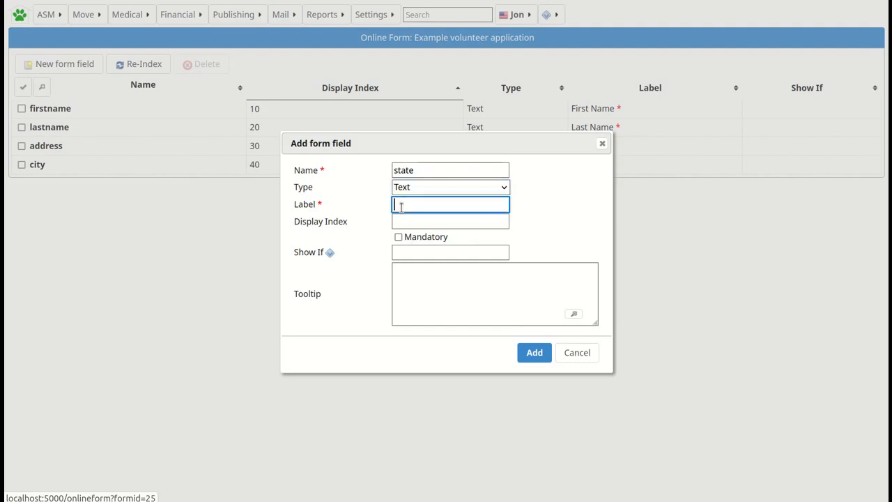
text(State)
click(406, 220)
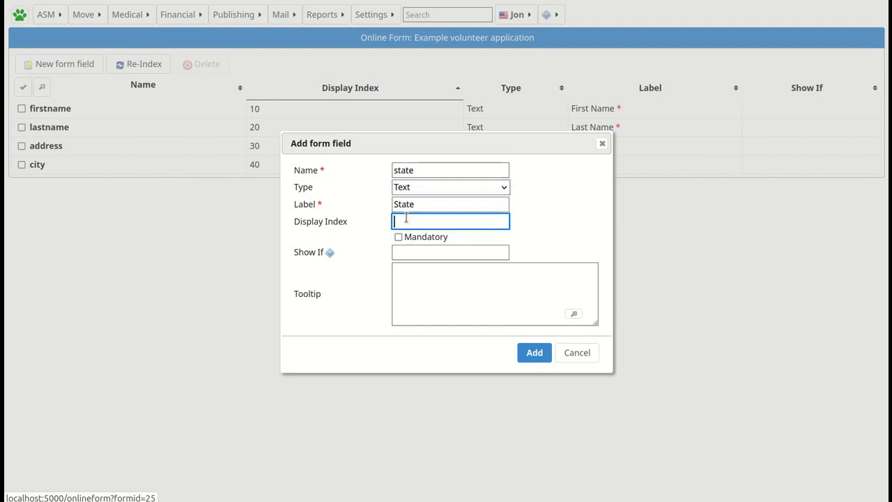
text(50)
click(398, 238)
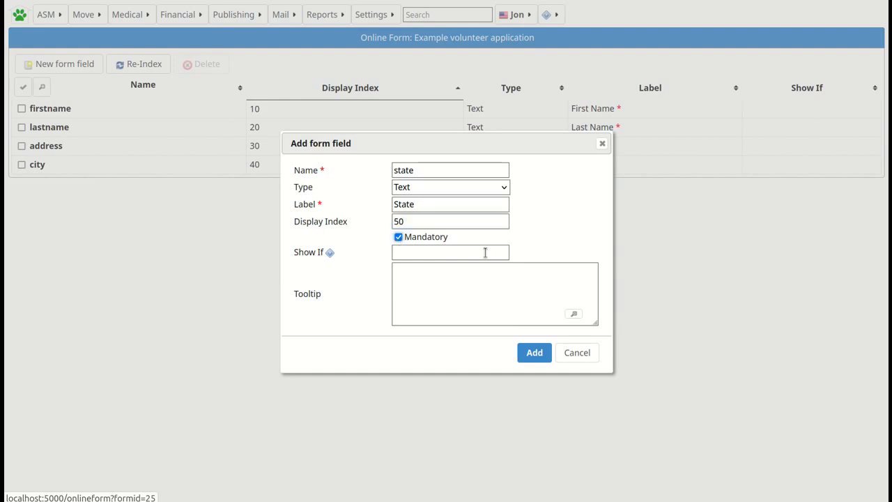
click(531, 353)
Add field zipcode: Text type, label 'Zip Code', display index 60, mandatory.
click(65, 66)
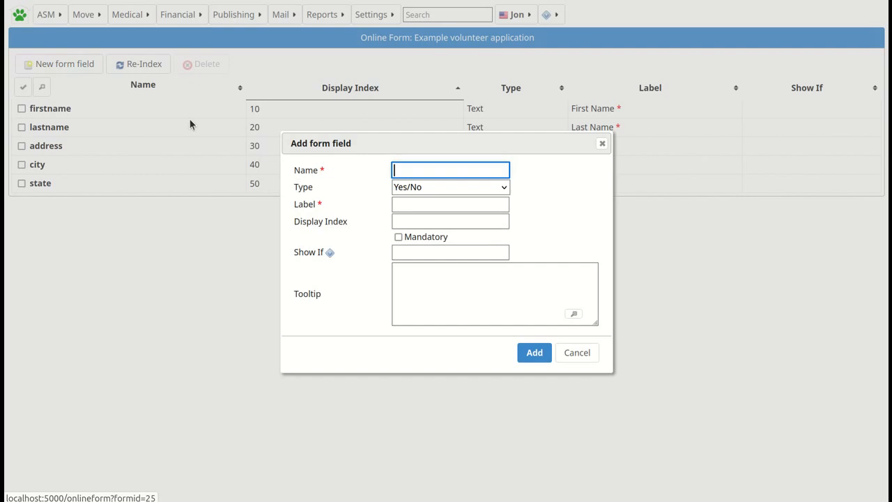
text(zip)
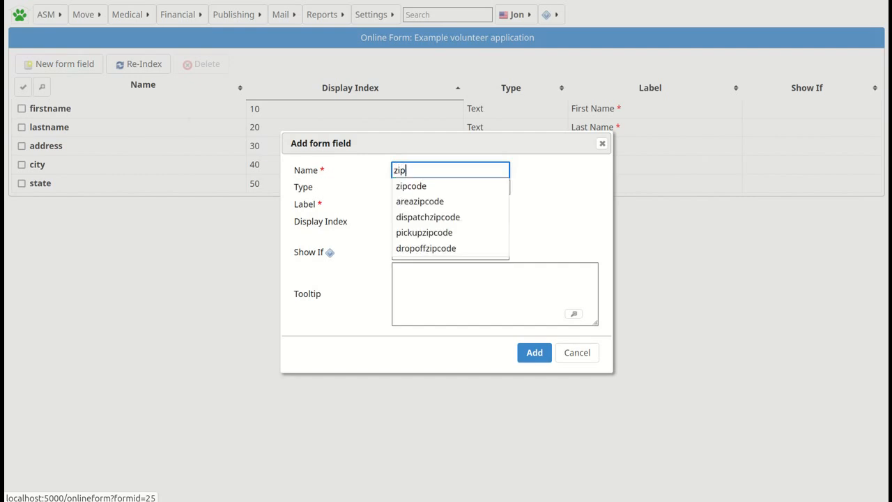
click(452, 187)
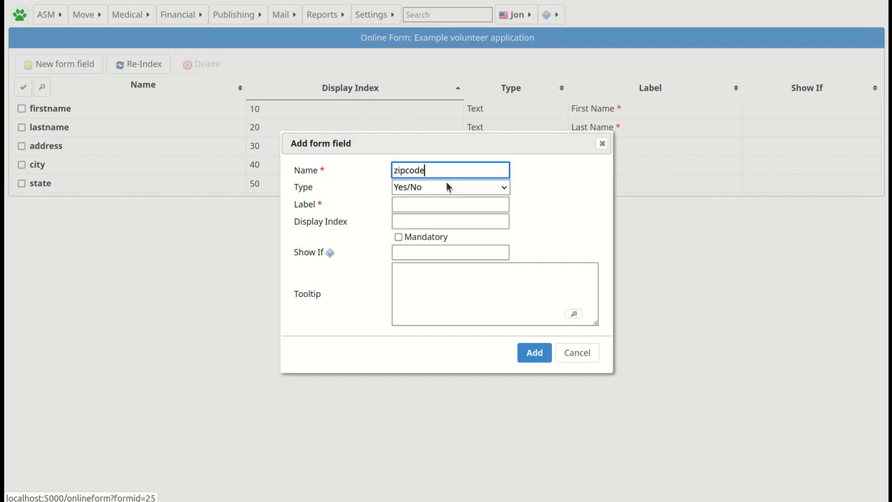
click(446, 187)
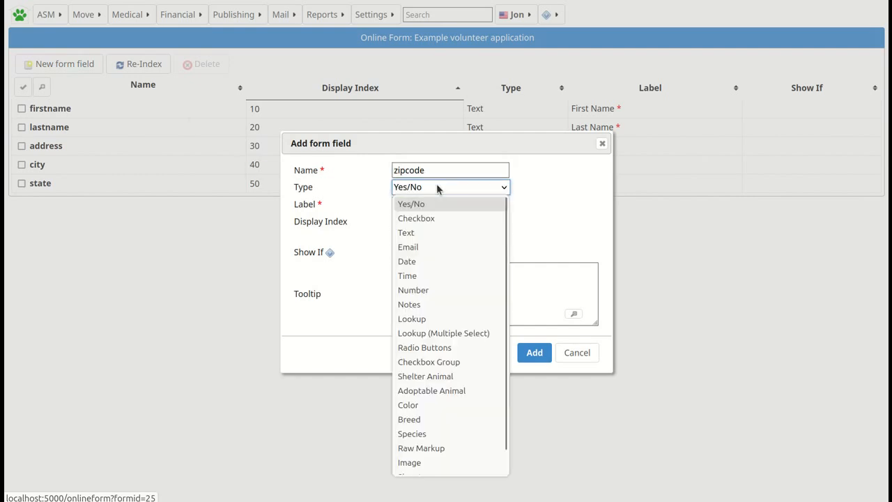
click(413, 233)
click(405, 203)
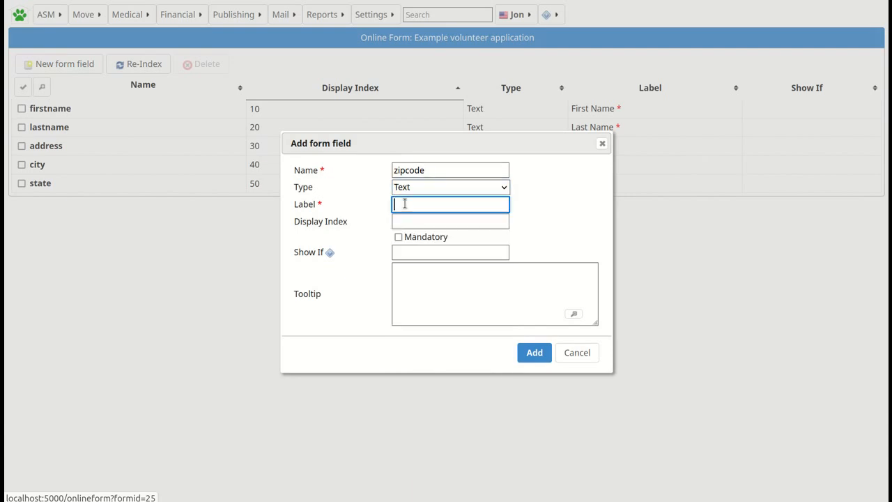
text(Zip Code)
click(404, 220)
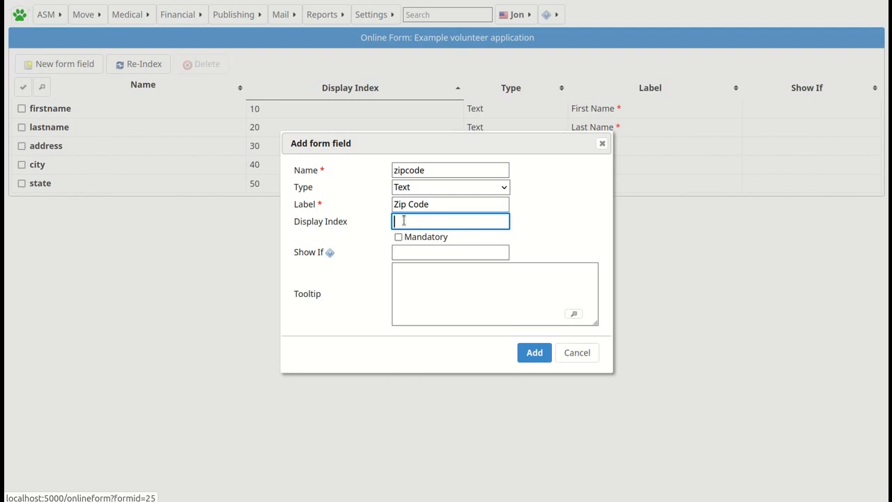
text(60)
click(398, 237)
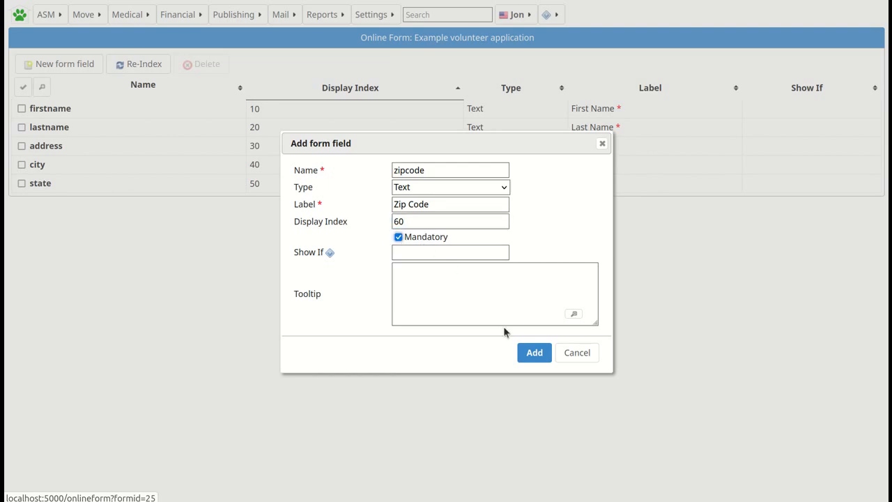
click(534, 353)
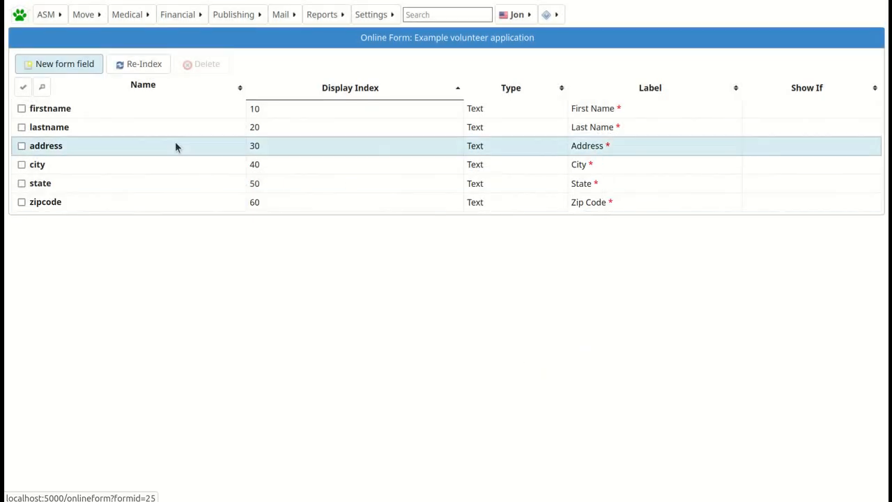
click(75, 68)
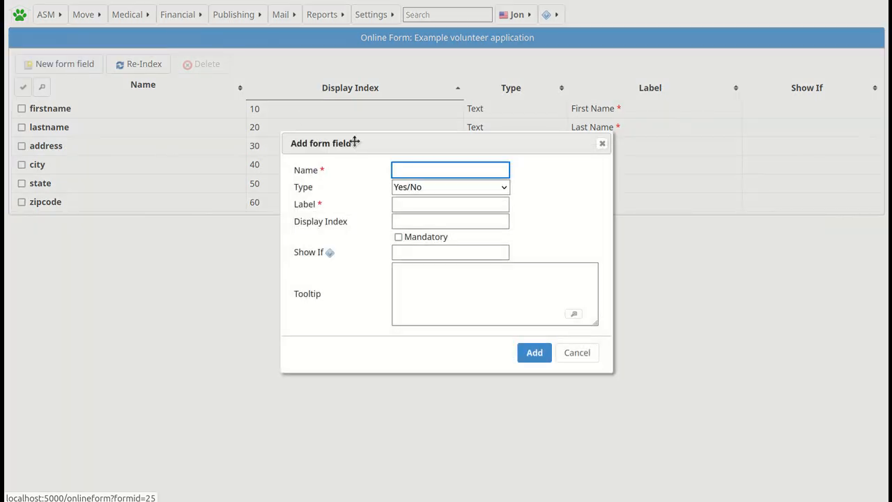
Add field celltelephone: Text type, label 'Cell Phone', display index 70, mandatory.
text(cell)
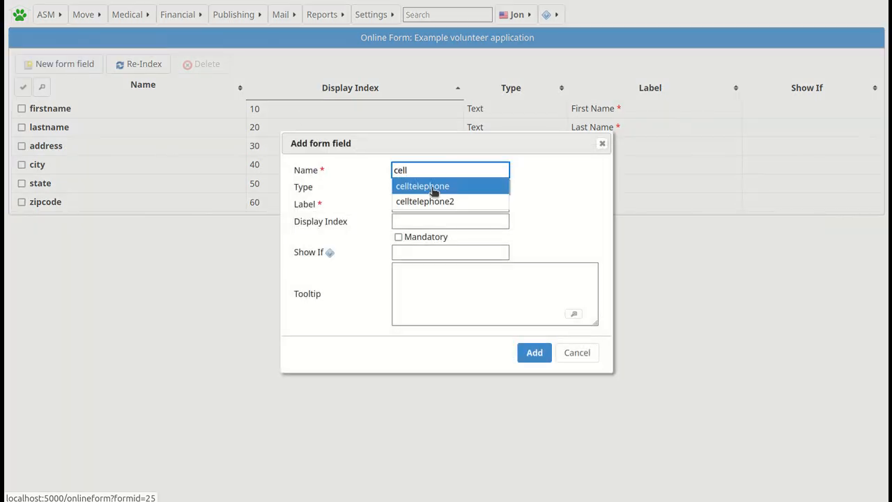
click(433, 189)
click(430, 188)
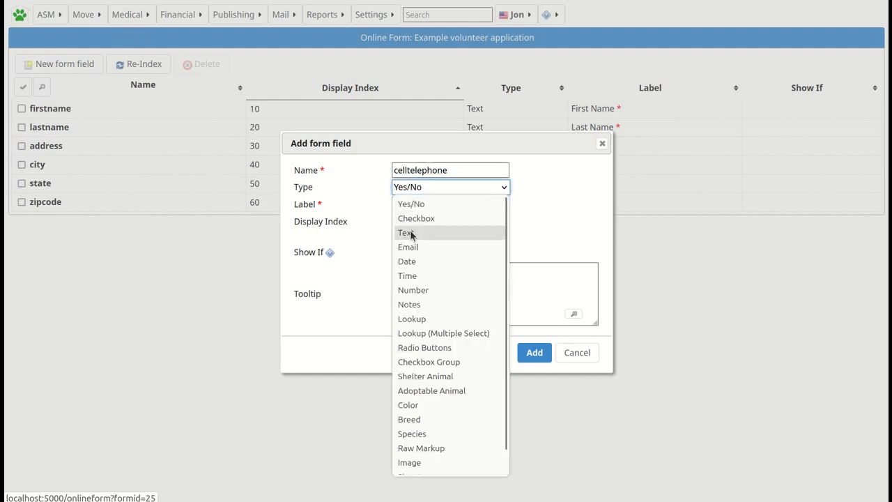
click(410, 232)
click(404, 203)
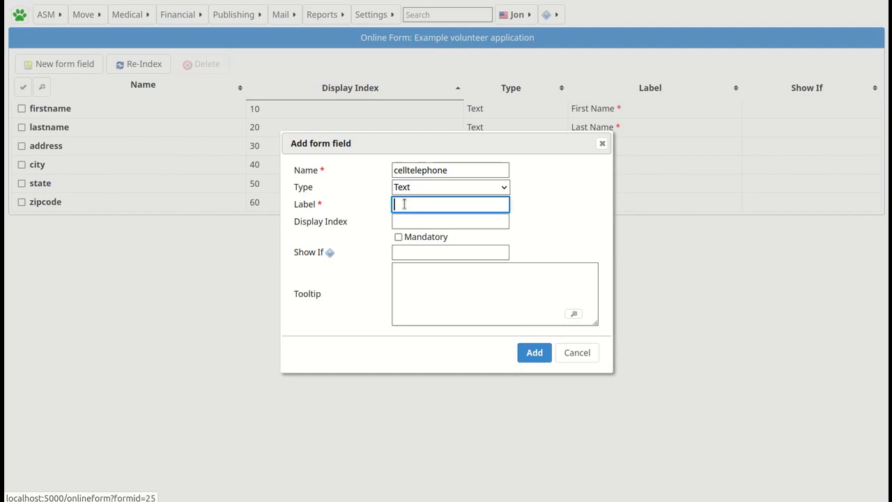
text(Cell Phone)
click(403, 222)
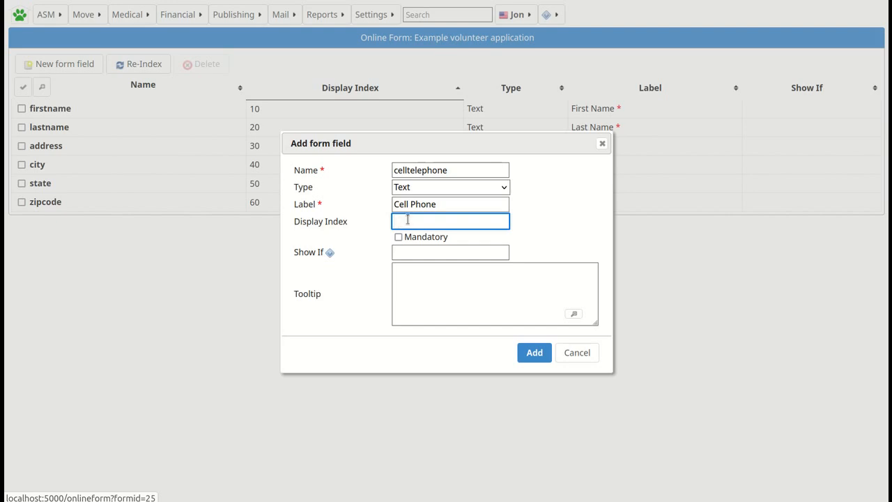
text(70)
click(398, 237)
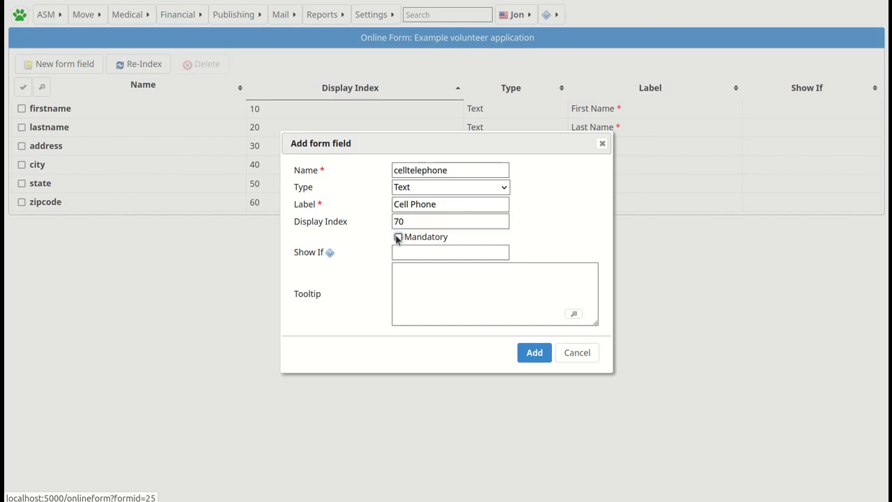
click(535, 353)
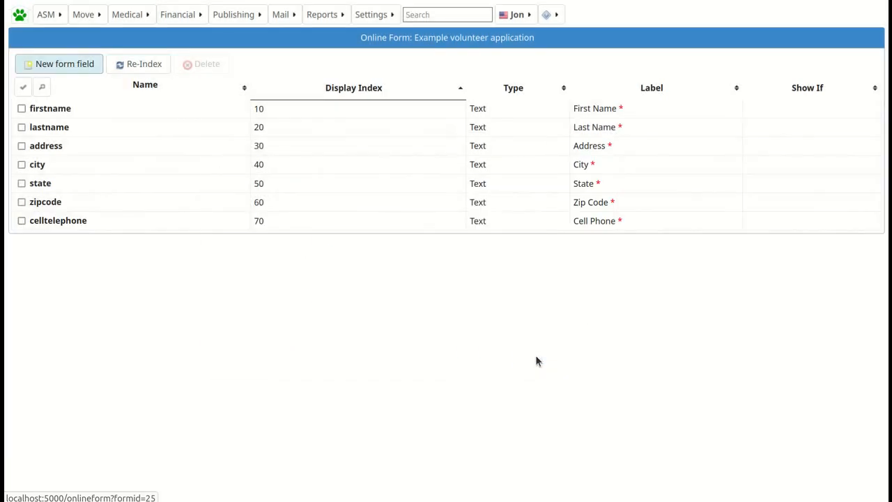
Add field emailaddress: Email type, label 'Email Address', display index 80, mandatory.
click(53, 64)
text(email)
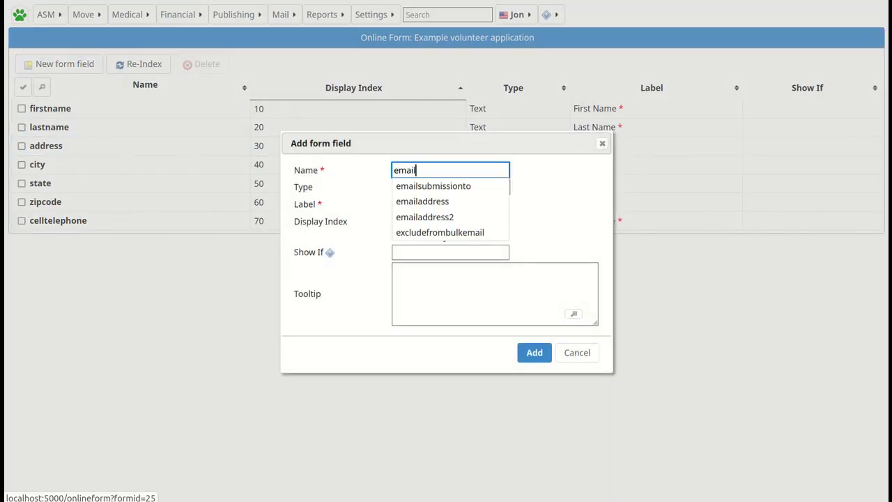
click(438, 202)
click(426, 189)
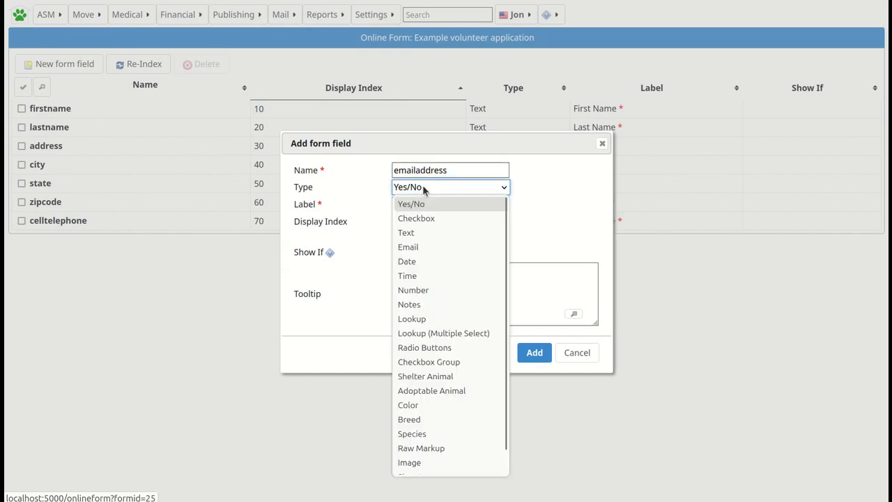
click(412, 248)
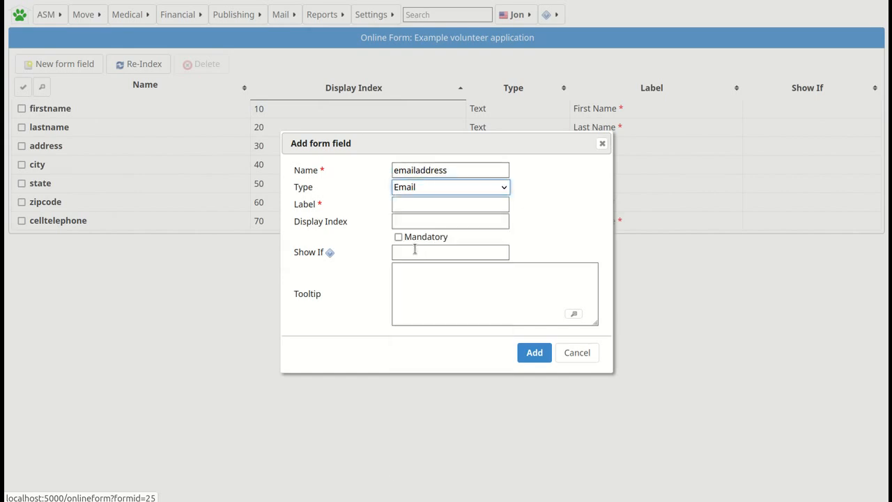
click(414, 203)
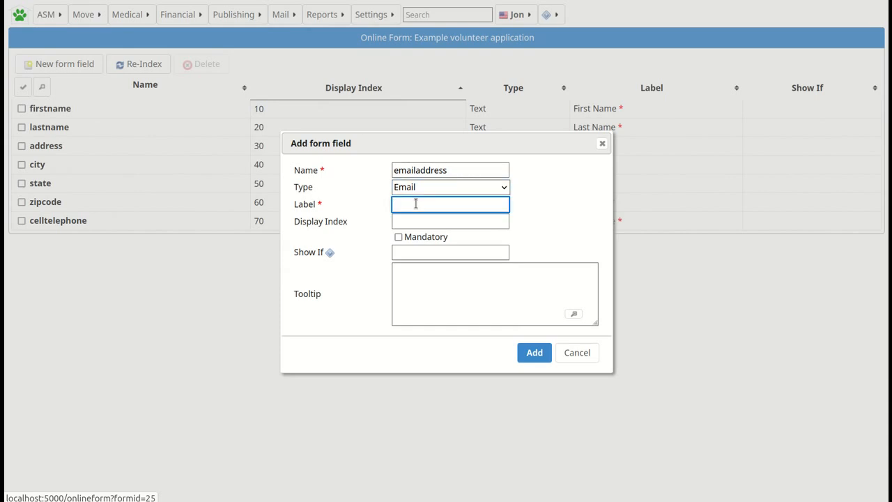
text(Email Address)
click(411, 220)
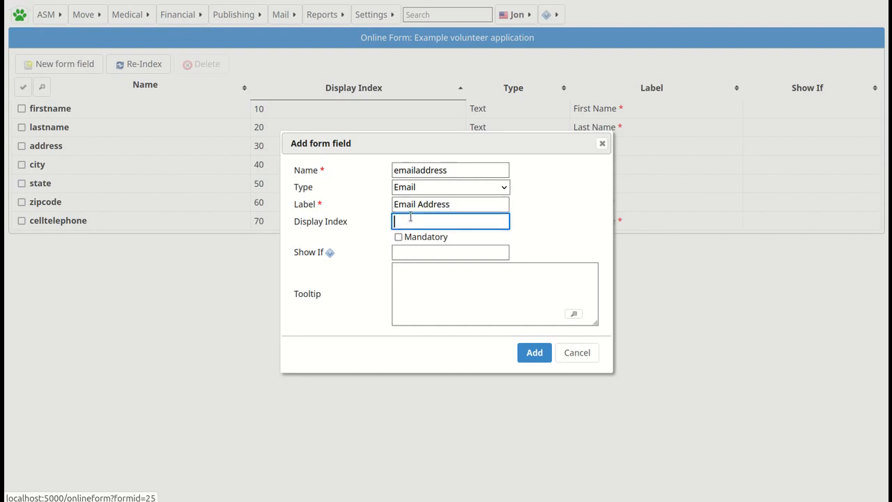
text(80)
click(398, 237)
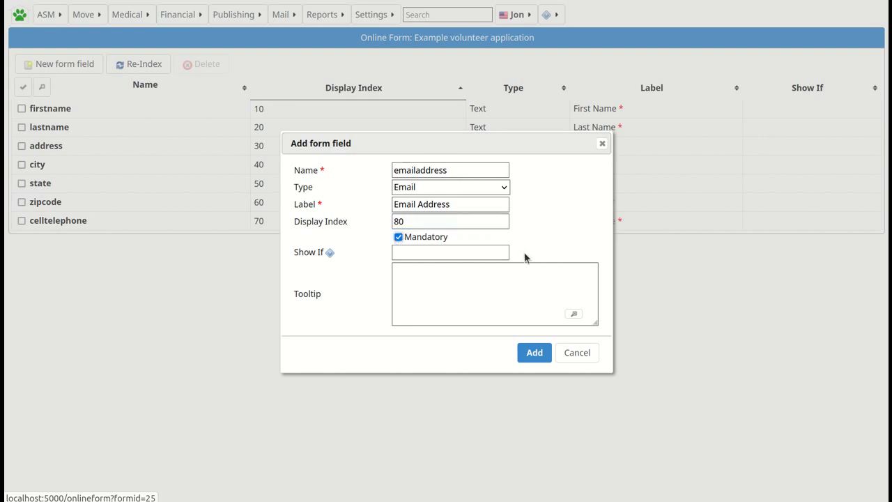
click(528, 356)
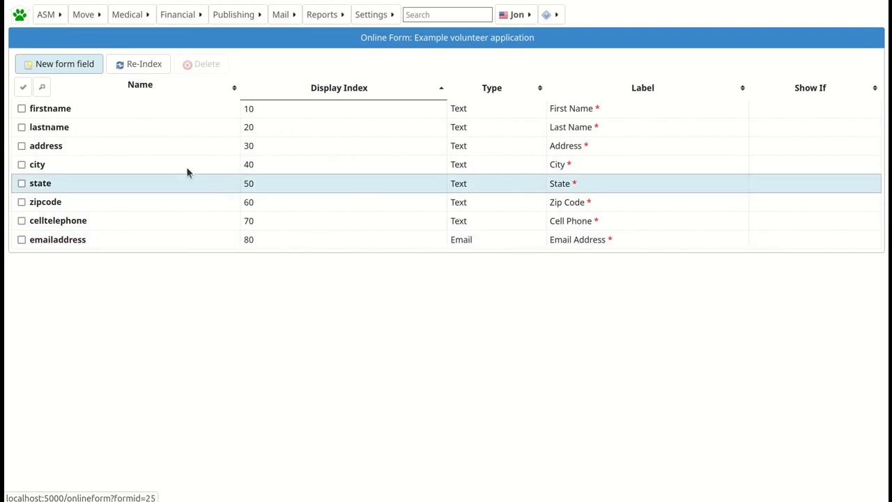
click(69, 67)
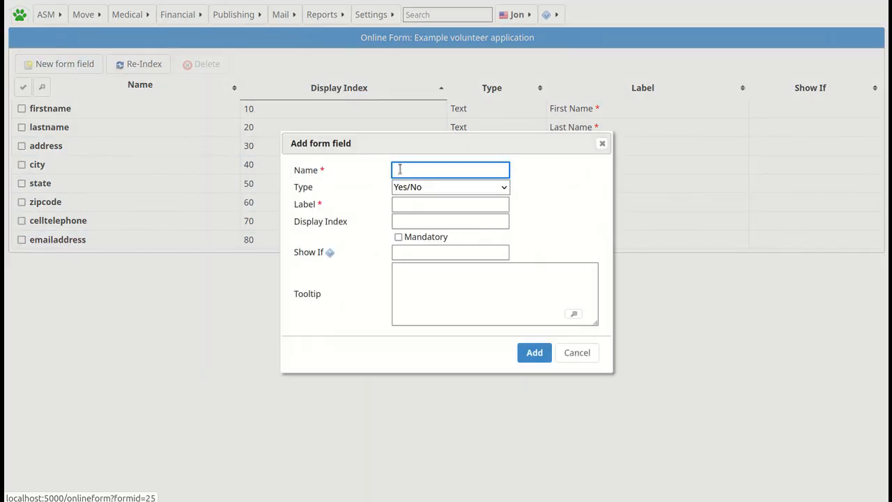
Define field howhear as a Lookup labelled 'How did you hear about us?' at index 90.
text(howhearr)
key(BackSpace)
click(410, 189)
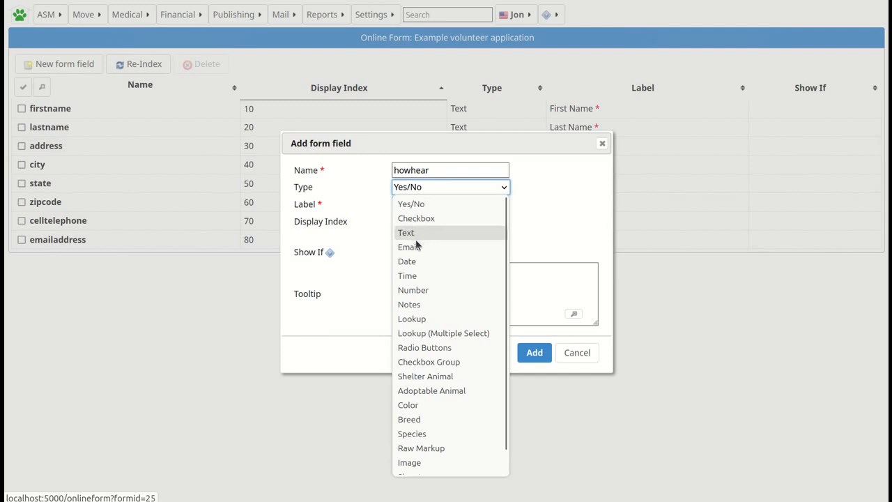
click(423, 321)
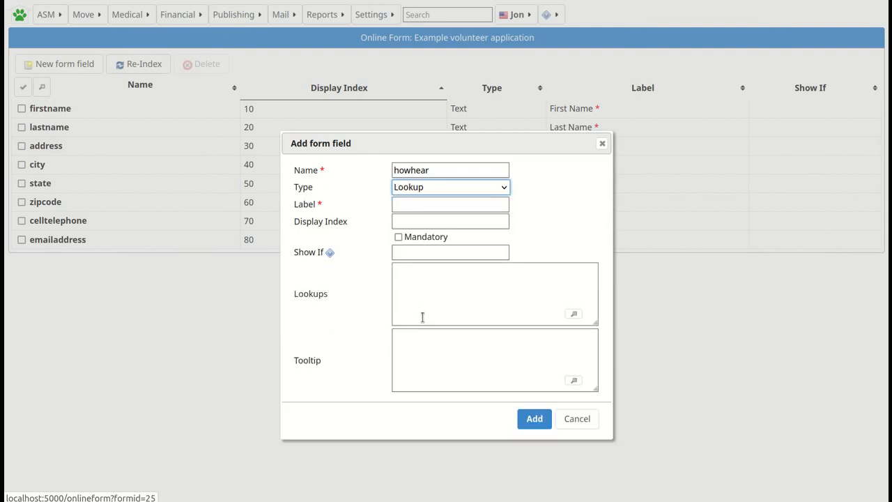
click(405, 206)
text(How )
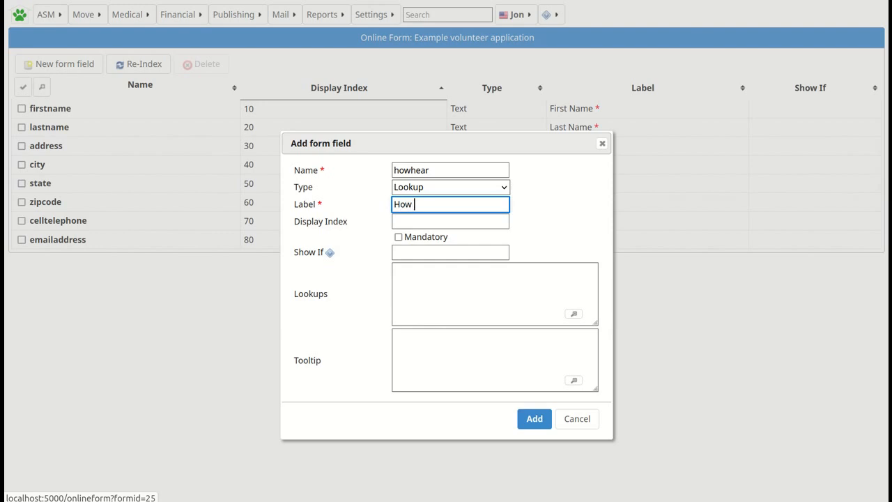
text(did you hear about us?)
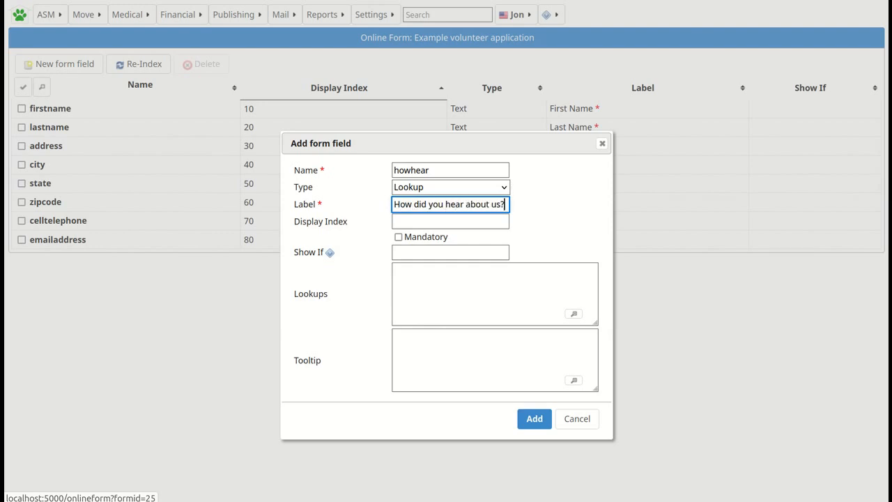
click(407, 223)
text(90)
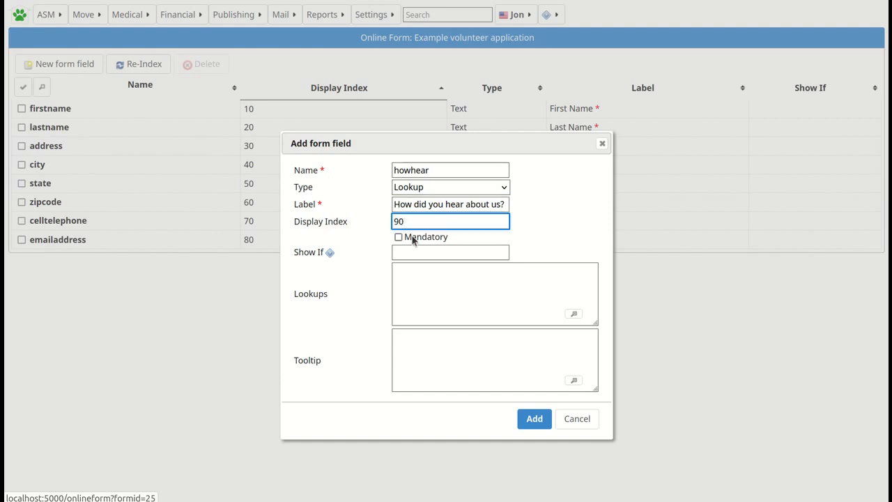
Give it choices Newspaper|Word of mouth|Online and tooltip 'Please select an option', then add it.
click(403, 274)
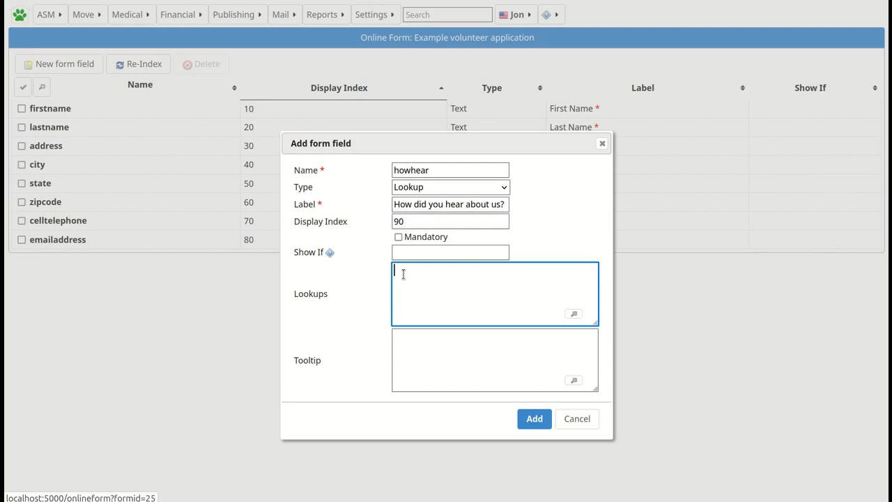
text(Newspaper|Word of mout)
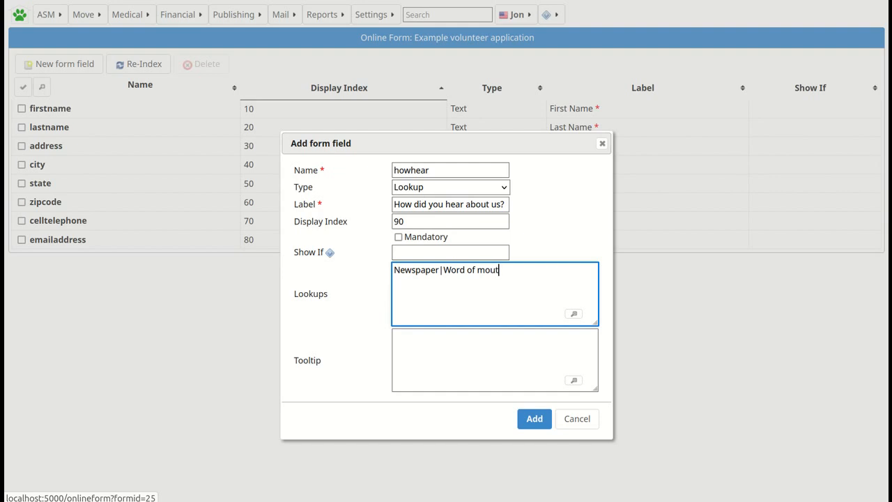
text(h|Online)
click(407, 348)
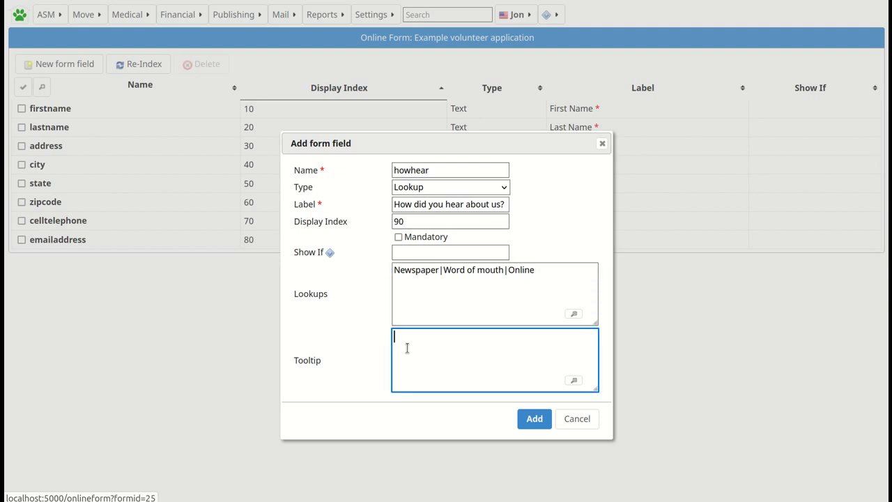
text(Please select an option.)
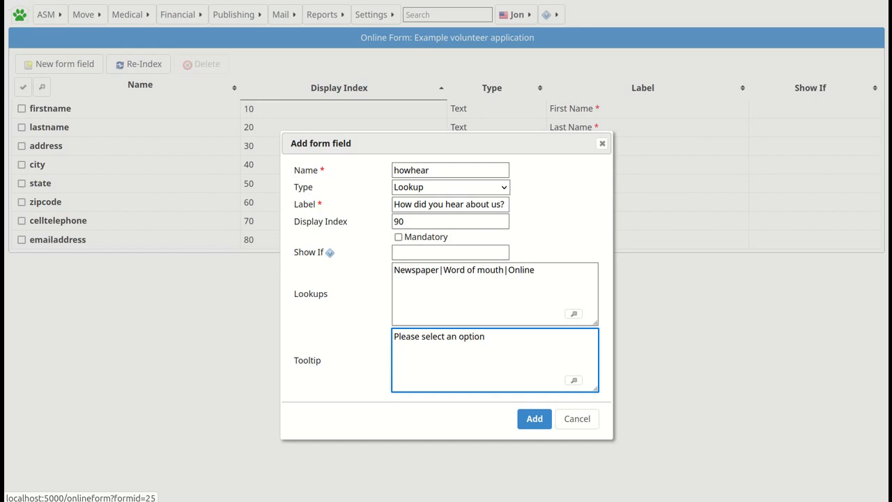
click(521, 419)
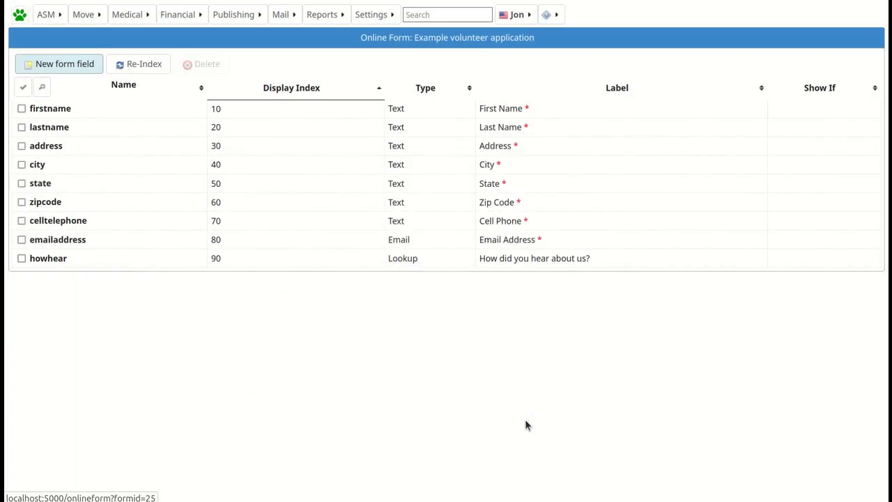
Add Notes field anythingelse labelled 'Anything else to support your application?' at display index 100.
click(72, 66)
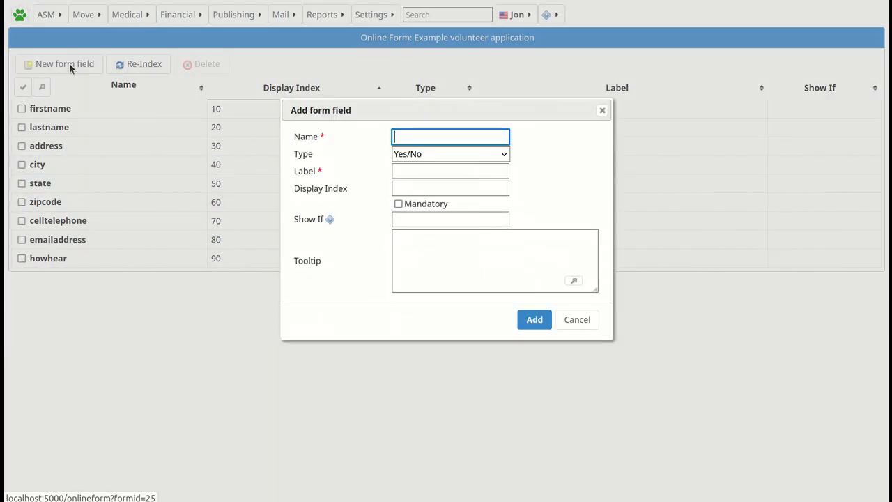
text(anythingelse)
click(423, 154)
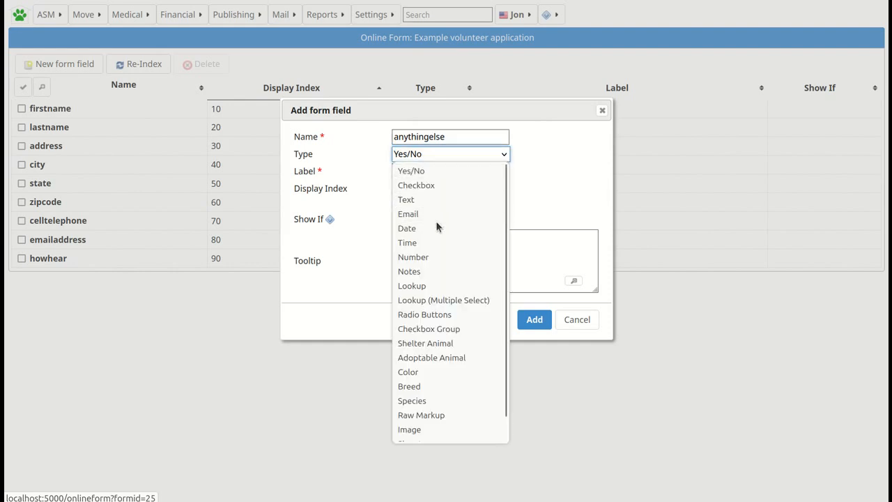
click(426, 270)
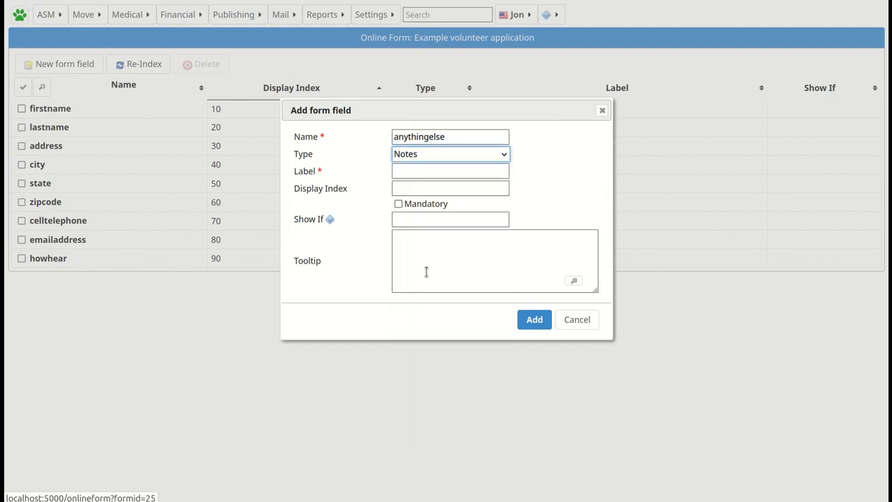
click(408, 171)
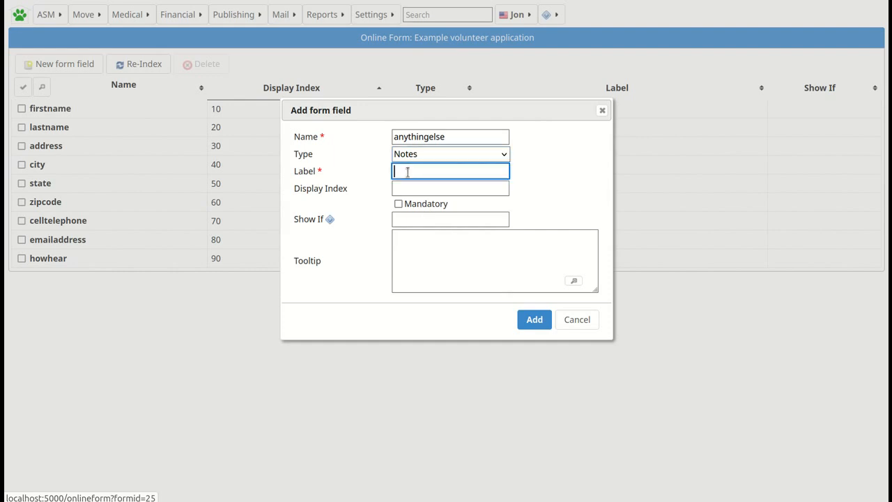
text(Anything else to sup)
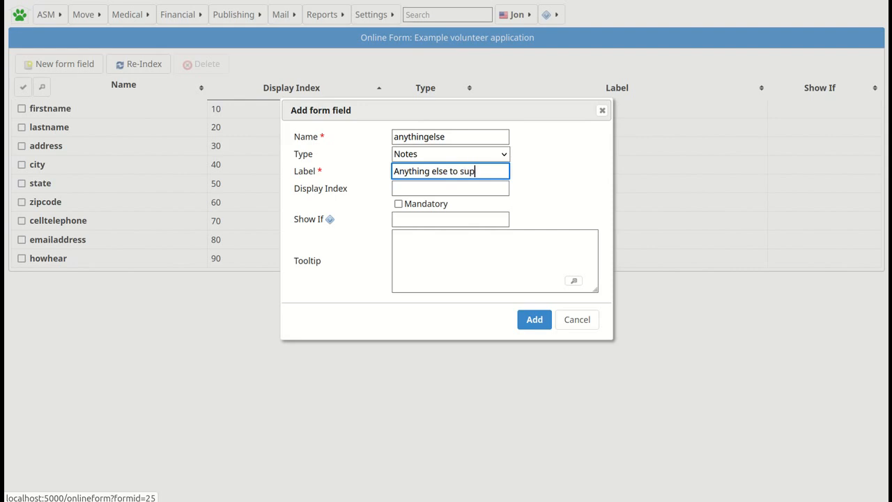
text(port your ap)
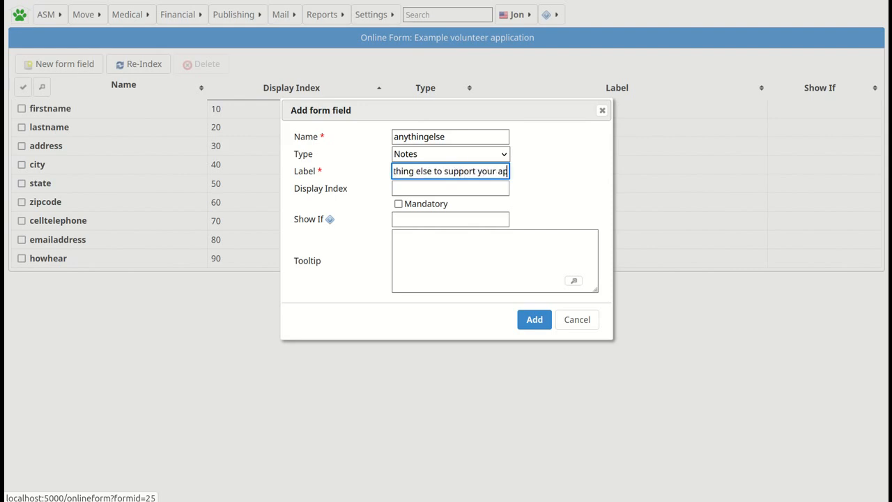
text(plicatioon)
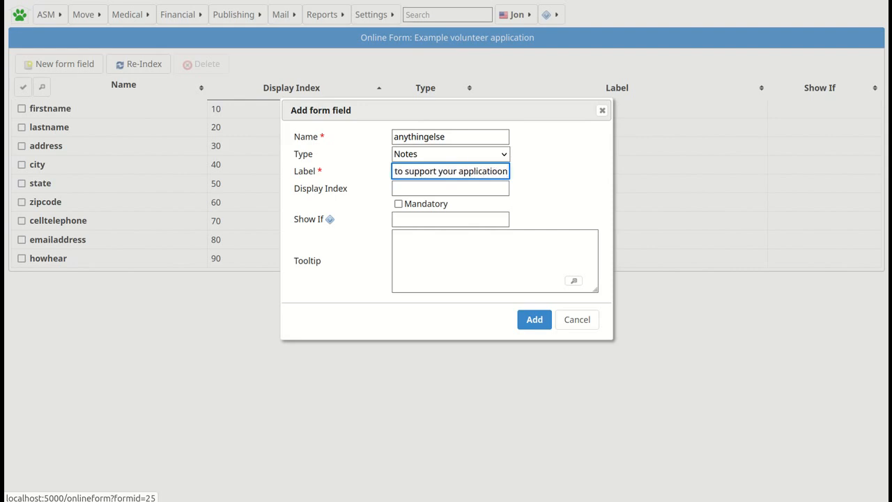
key(BackSpace)
key(BackSpace)
text(n)
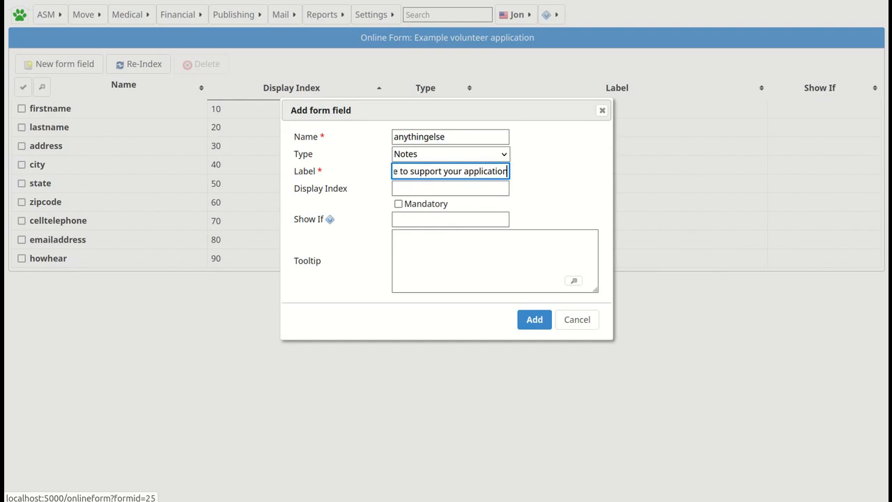
text(?)
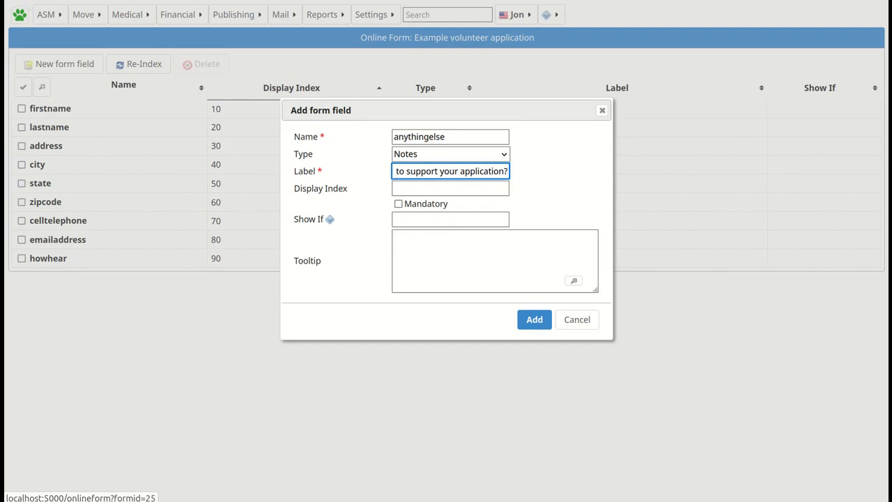
click(403, 189)
text(100)
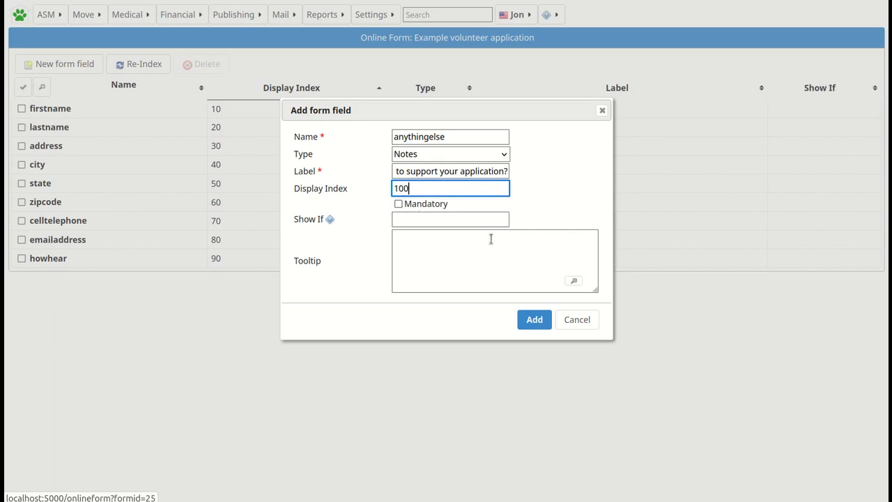
click(537, 322)
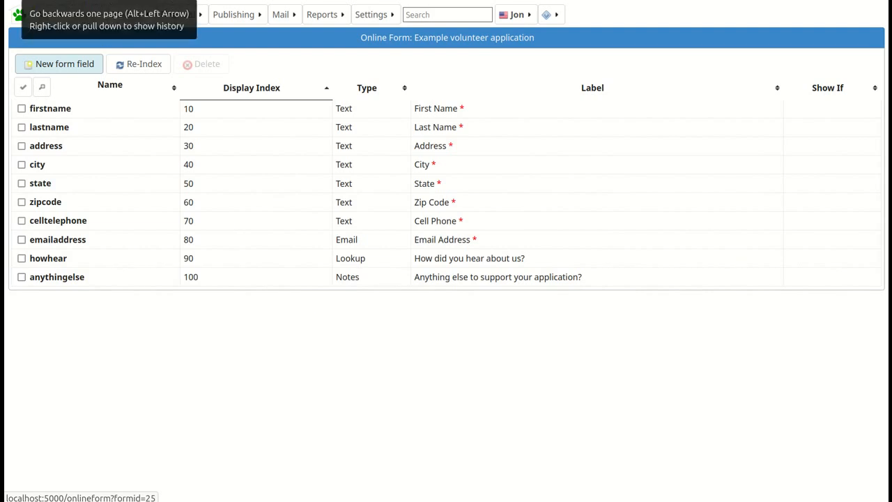
Return to the online forms list and view the volunteer application's public page.
key(alt+Left)
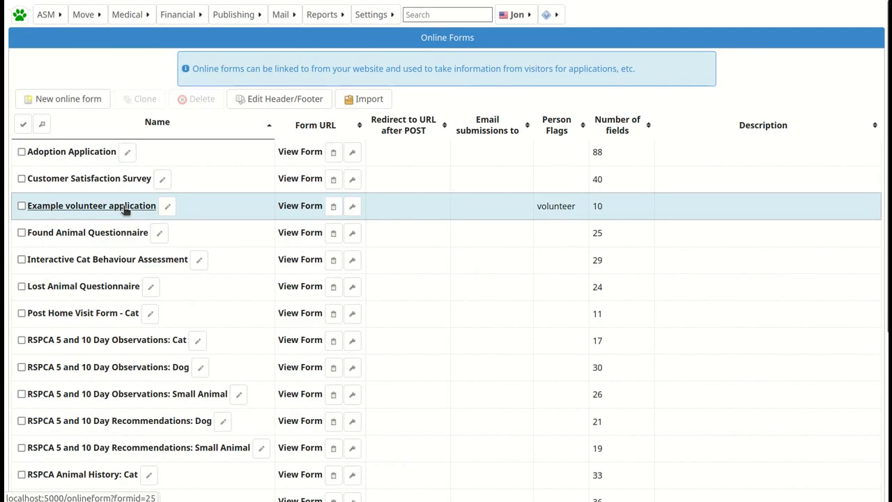
click(123, 209)
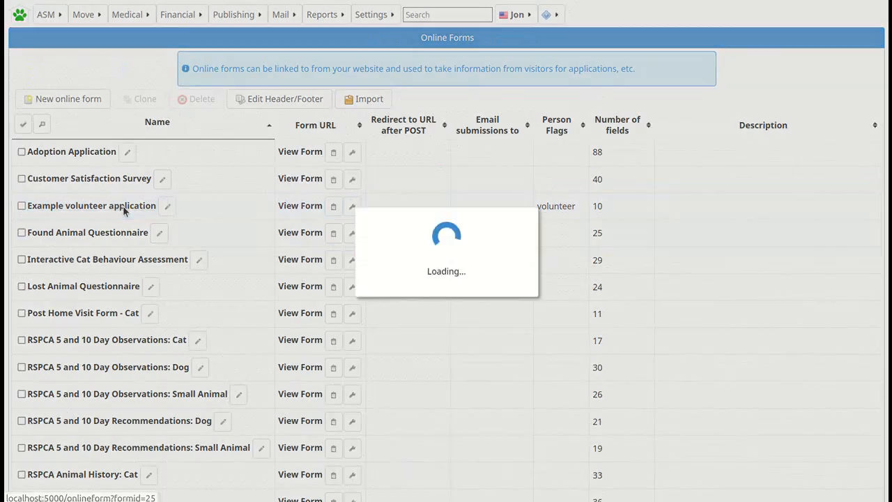
key(alt+Left)
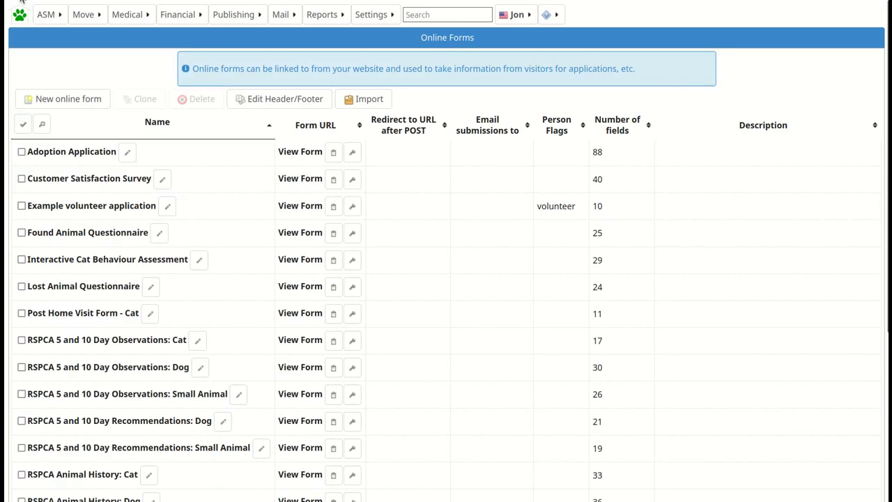
click(300, 207)
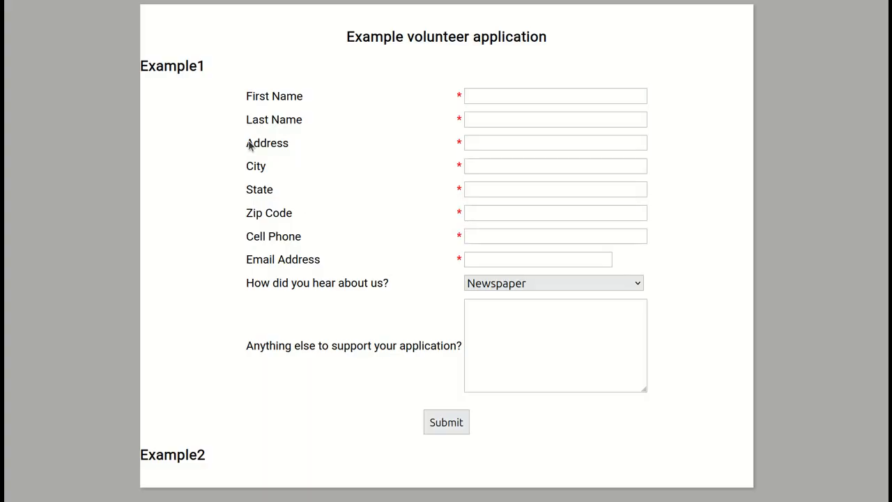
Fill in the applicant's first and last name, street address, city and state on the test form.
click(489, 98)
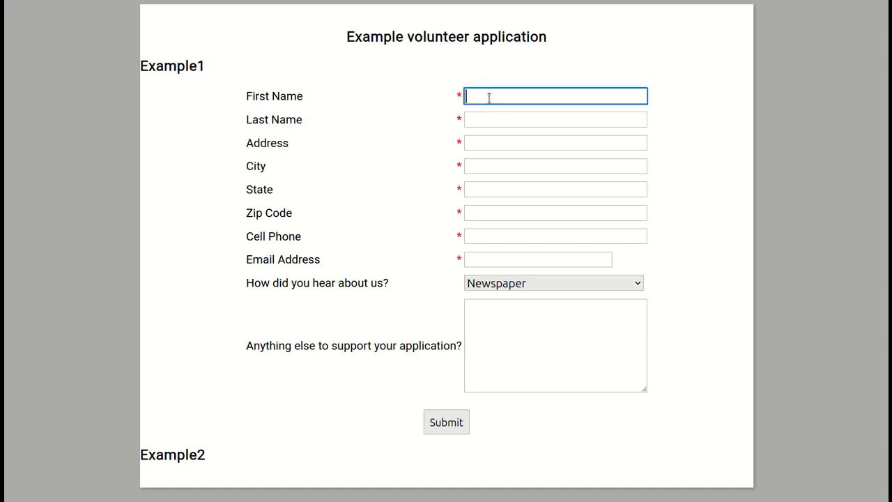
key(Tab)
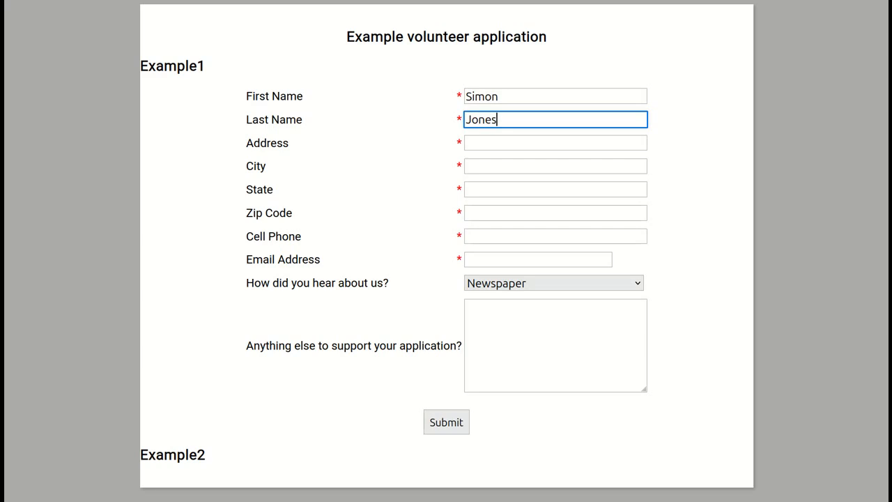
click(491, 144)
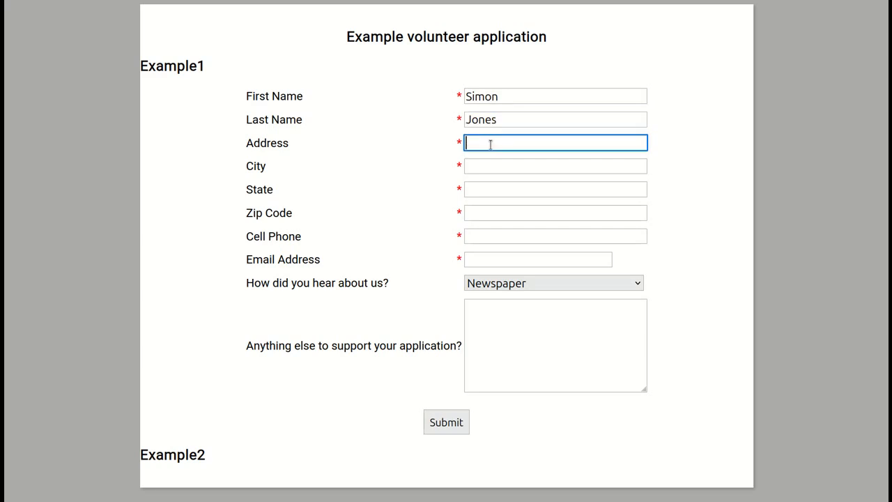
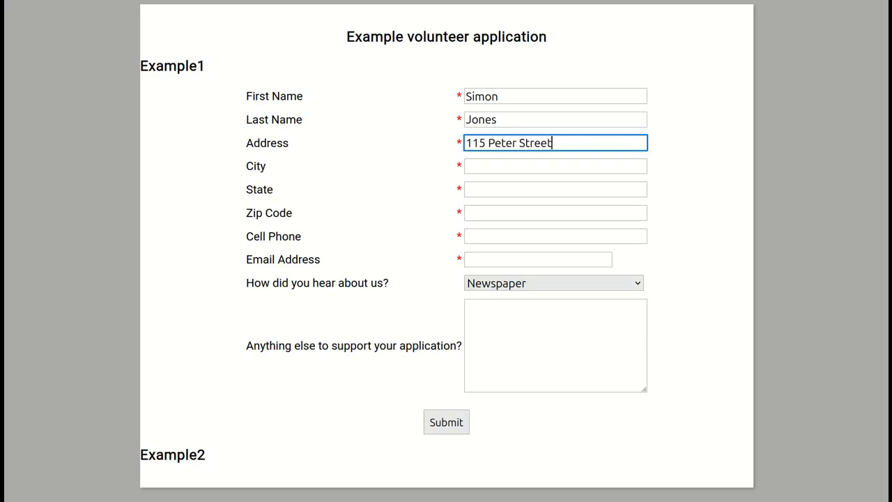
click(494, 165)
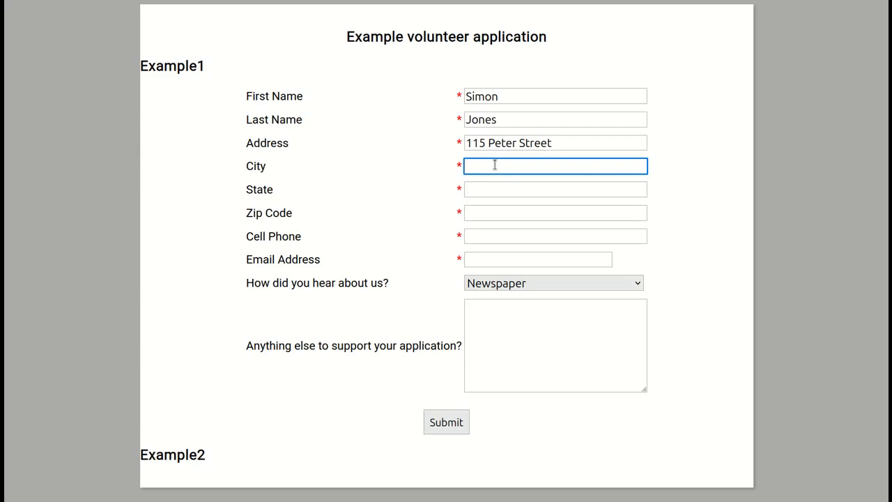
text(Test City)
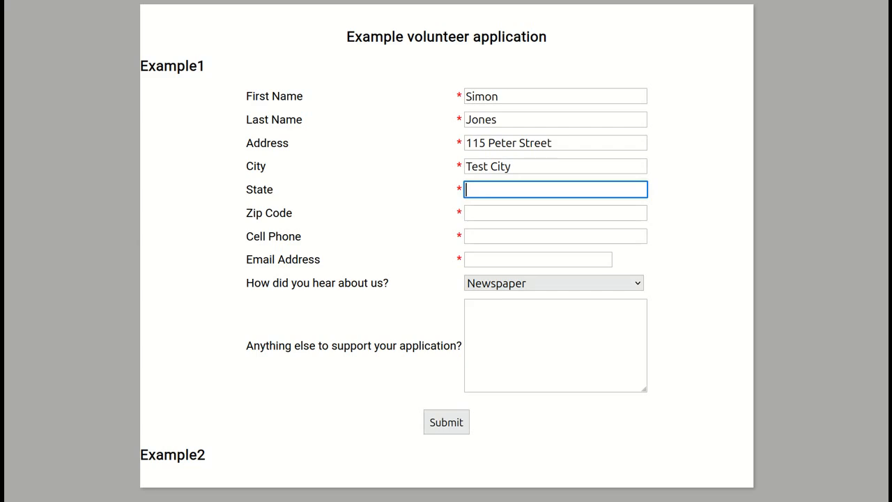
text(MA)
Enter the applicant's zip code, cell phone number and e-mail address.
click(482, 206)
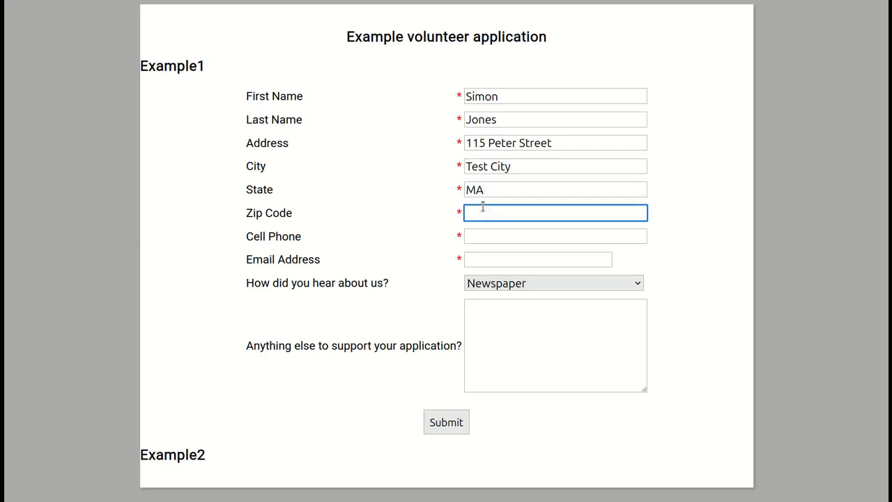
text(667856)
click(485, 235)
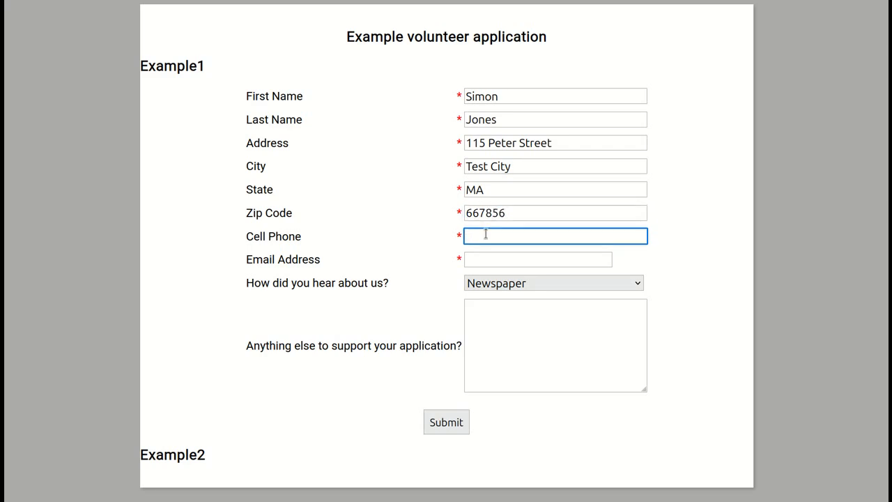
text(555 346 2657)
click(489, 262)
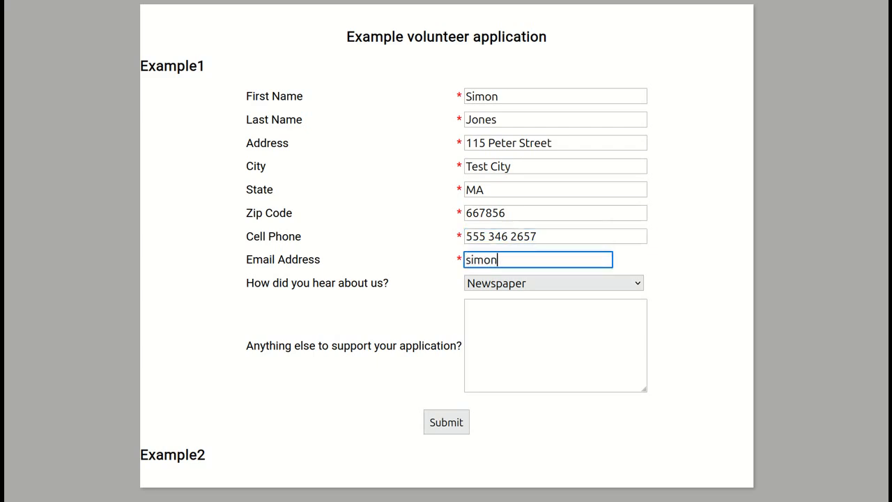
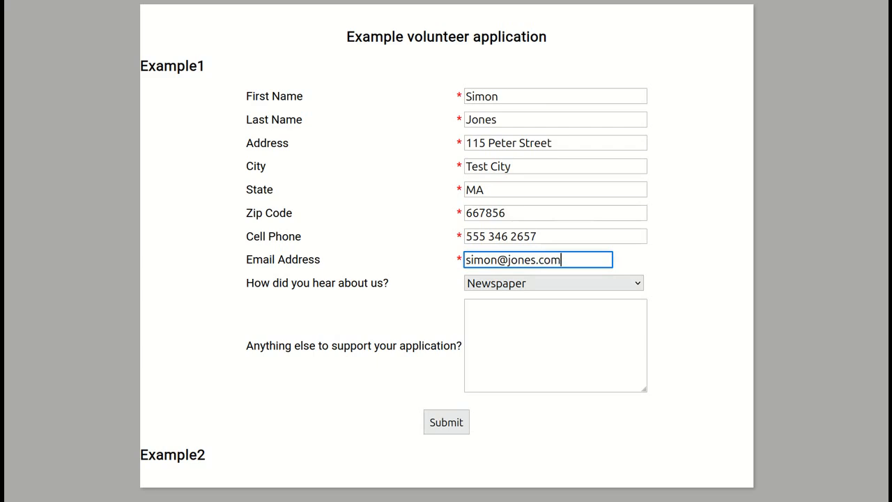
Answer 'Online' for how they heard about it and submit the application.
click(502, 285)
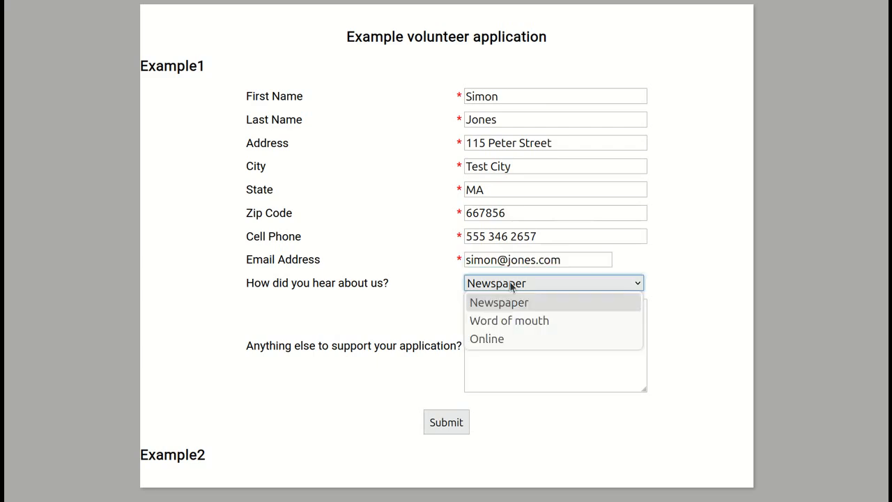
click(502, 339)
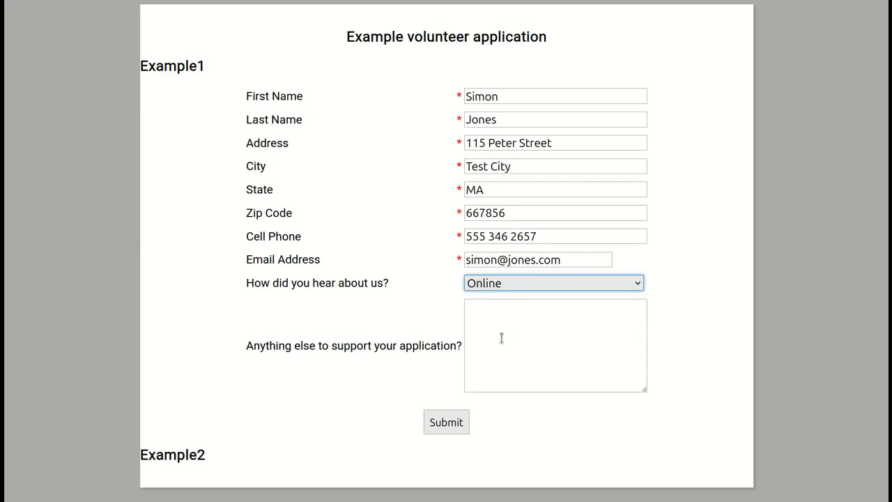
click(509, 334)
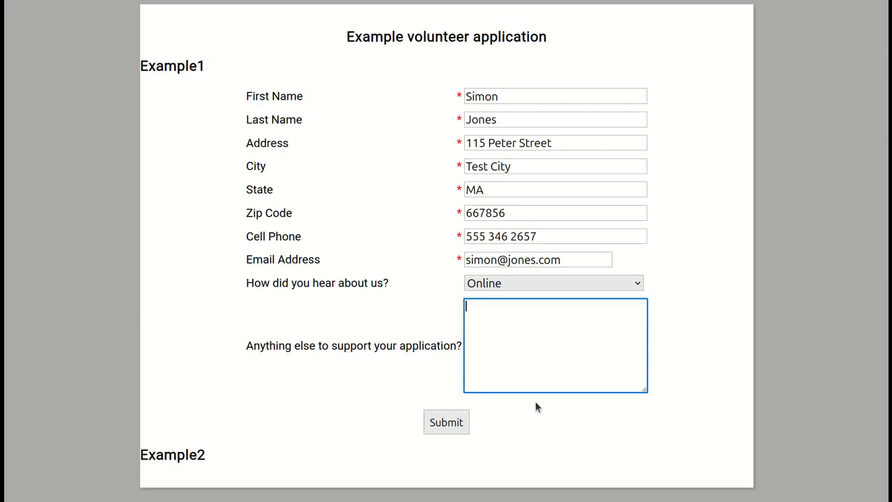
click(447, 423)
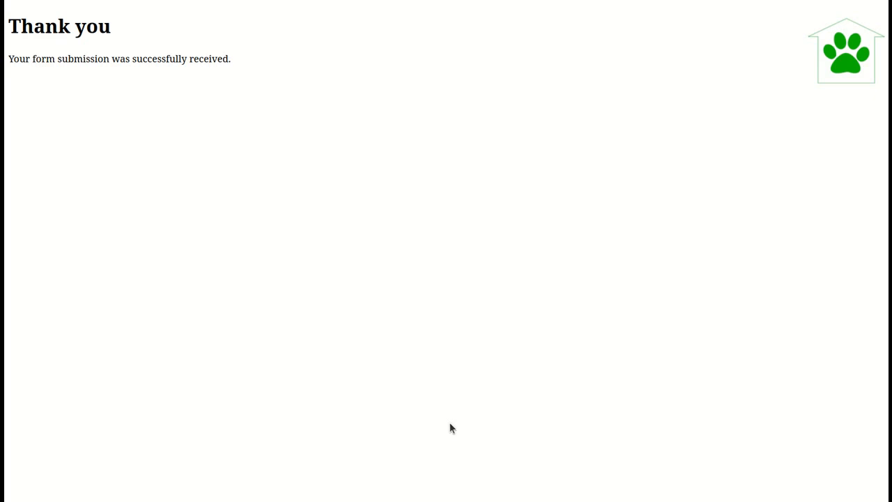
From the Home alert, reach Incoming Forms and view the Example volunteer application submission's answers.
key(ctrl+w)
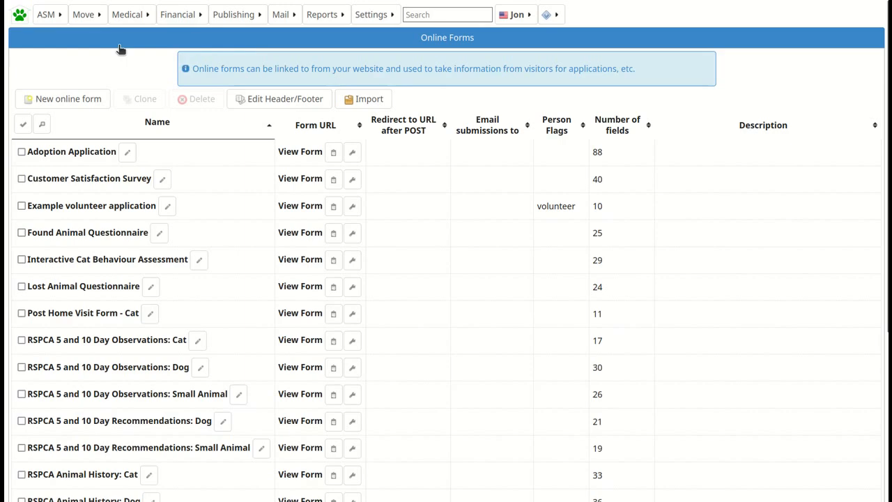
click(20, 15)
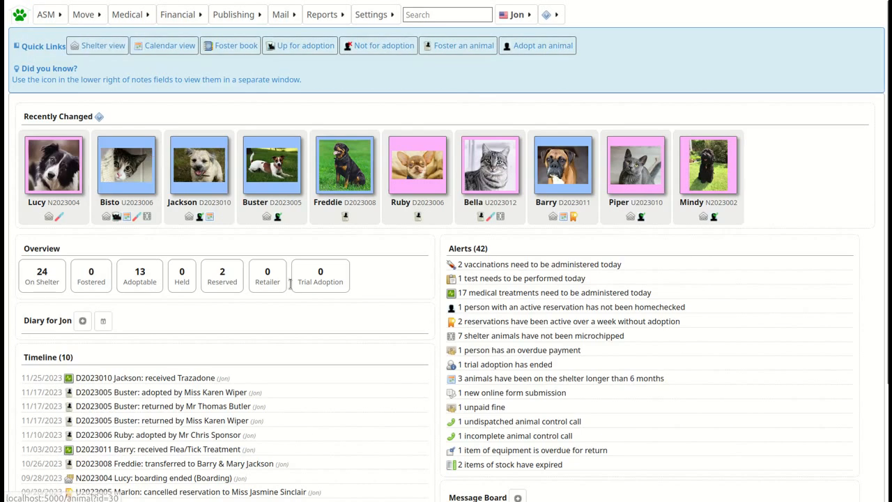
click(492, 395)
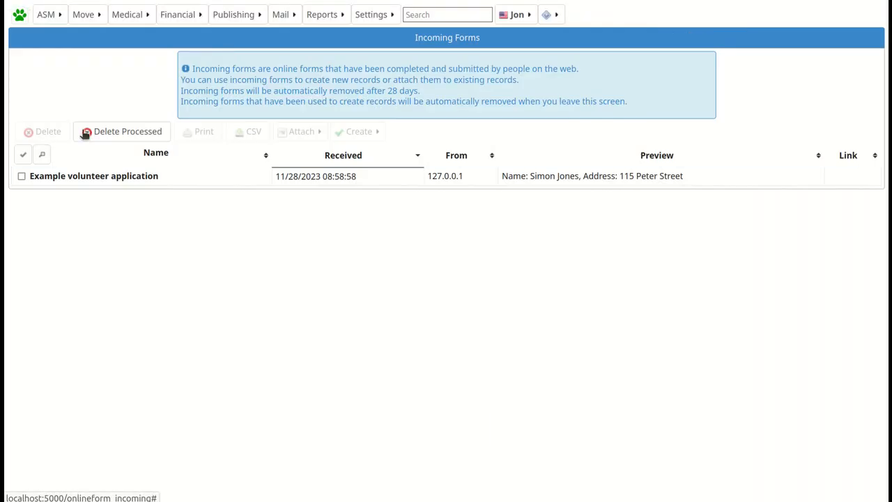
click(60, 18)
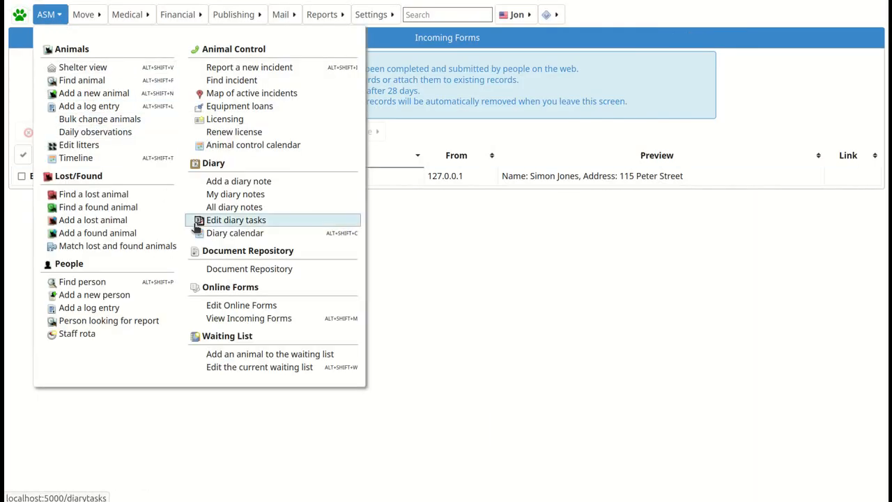
click(250, 320)
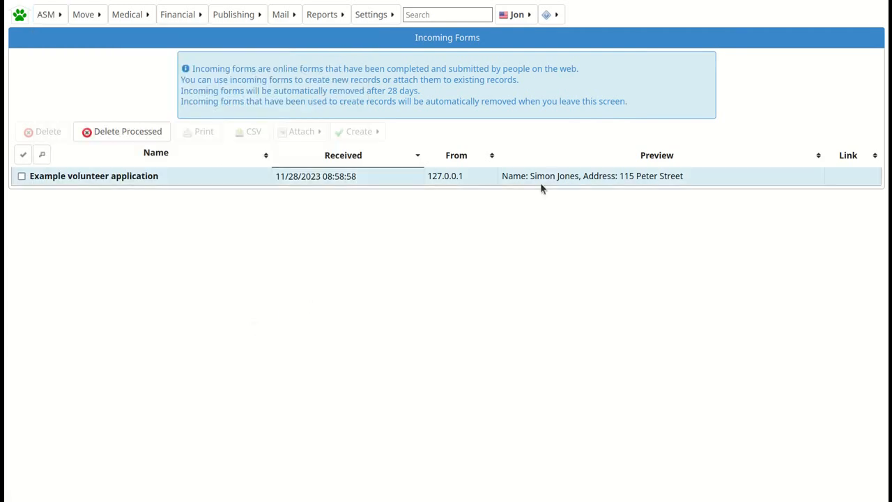
click(96, 176)
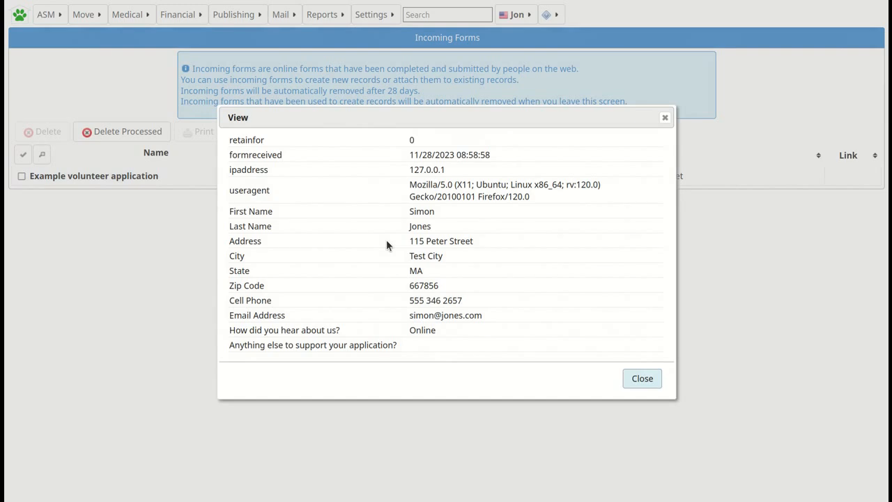
Close the submission view and create a Person record from the selected volunteer application.
click(638, 383)
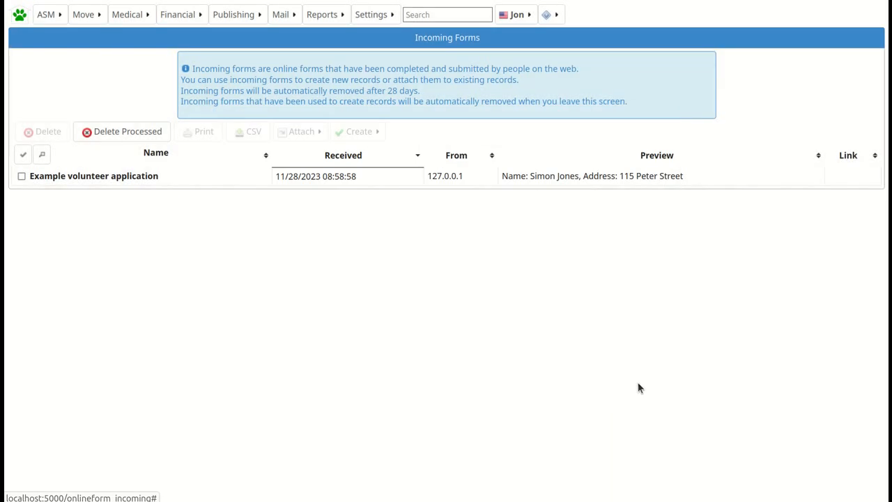
click(21, 176)
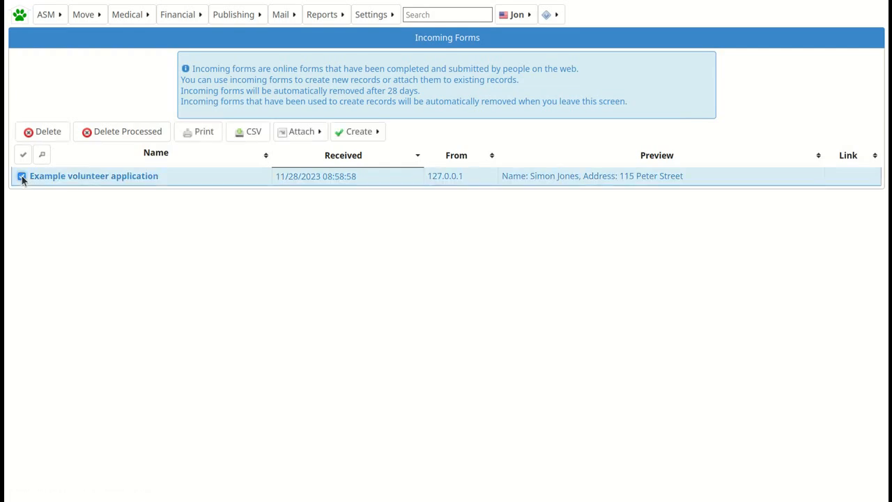
click(369, 134)
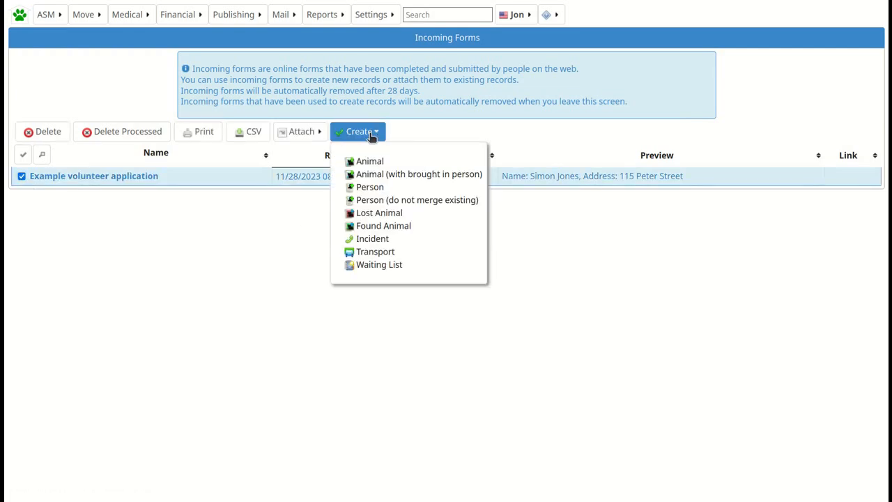
click(369, 187)
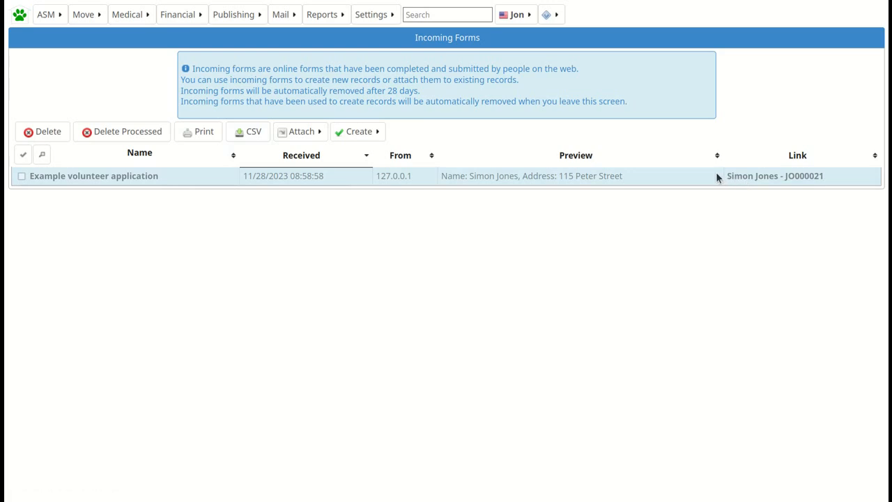
Open the new person record, check its Volunteer type flag and the attached application document in Media.
click(759, 177)
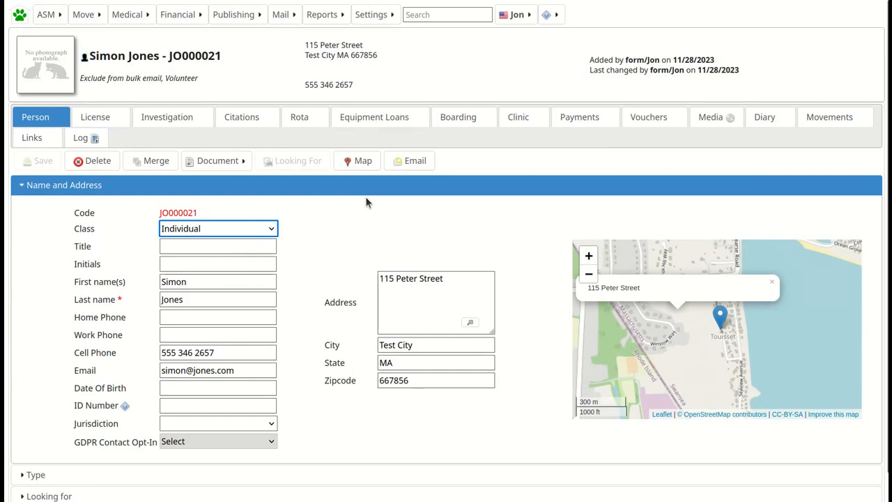
scroll(323, 204, down, 1)
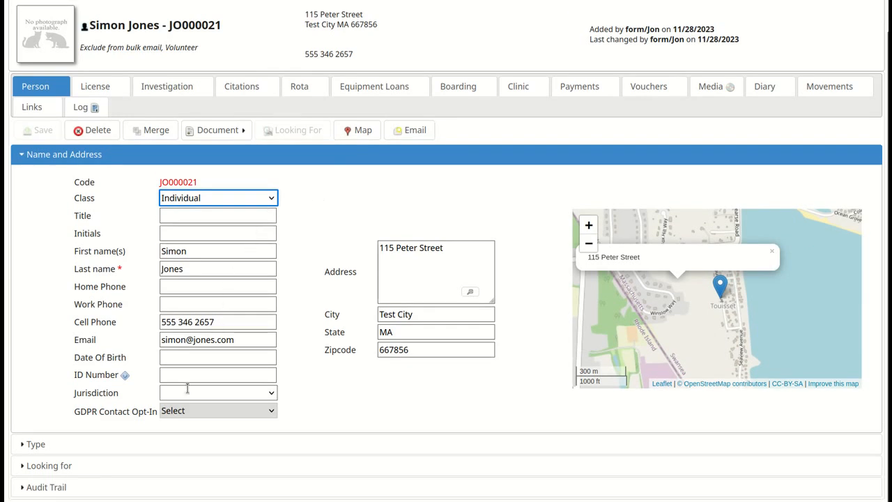
click(33, 450)
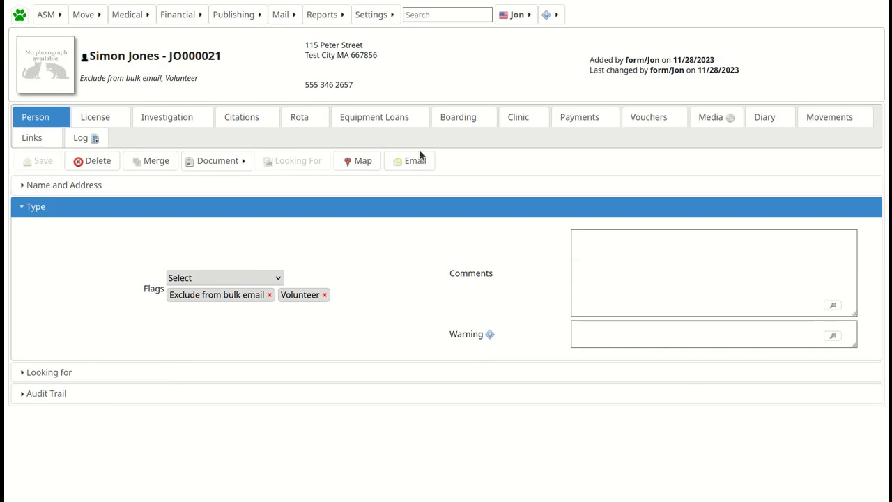
click(711, 120)
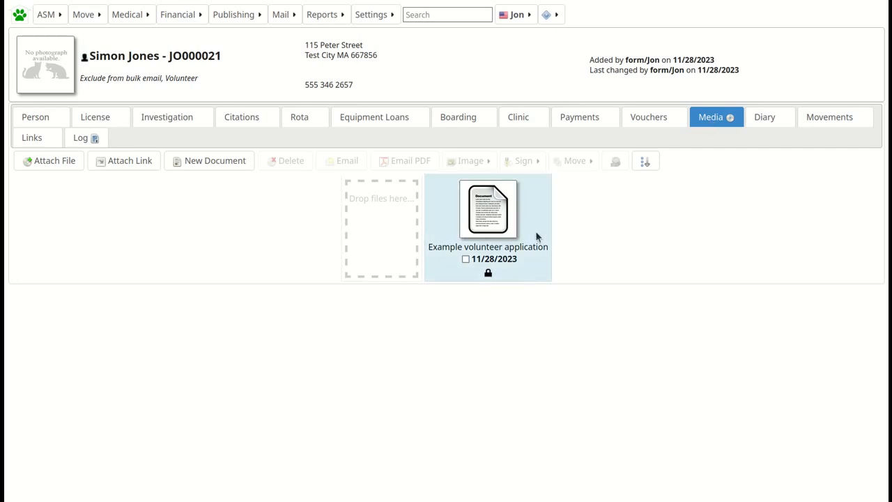
click(471, 239)
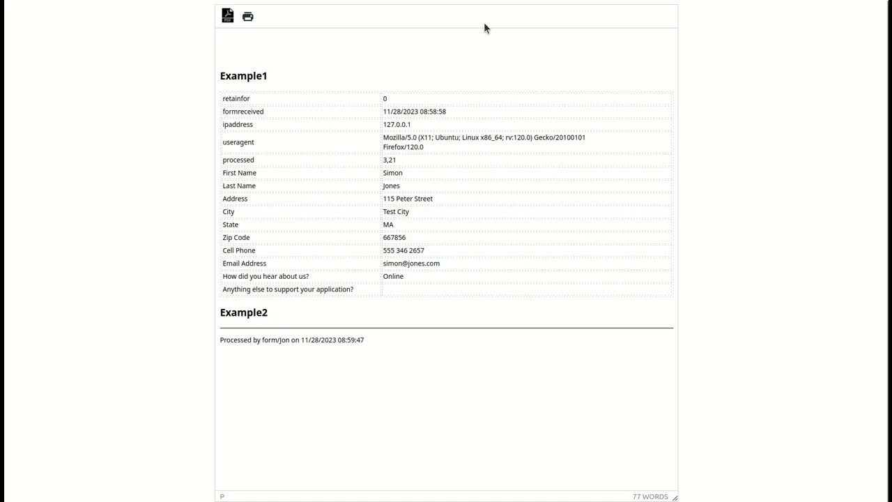
key(ctrl+w)
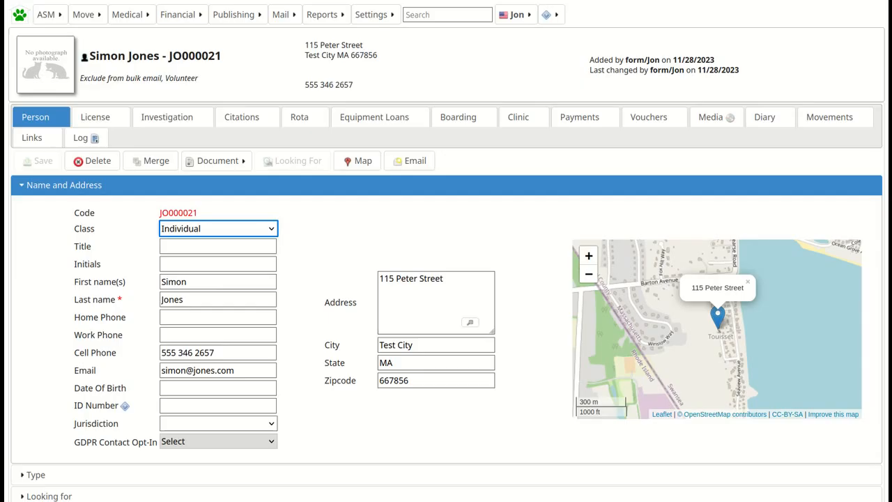
Select the volunteer application in Incoming Forms and remove it with Delete Processed, confirming.
click(63, 18)
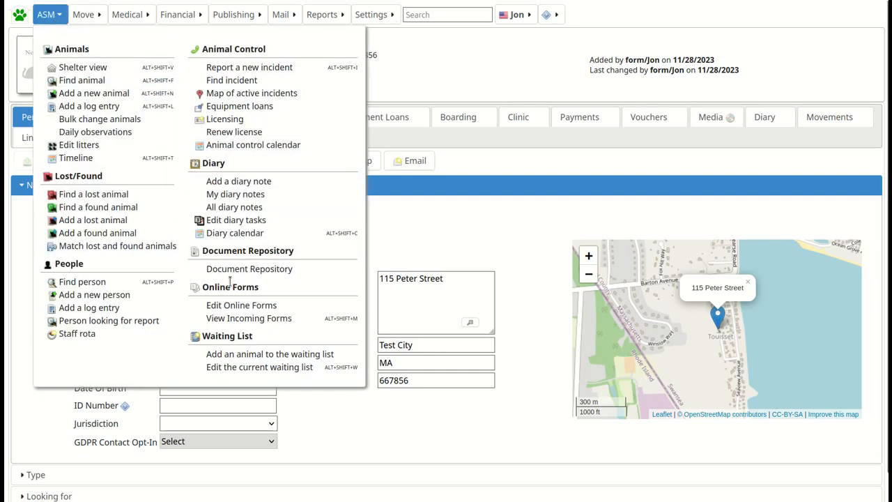
click(250, 318)
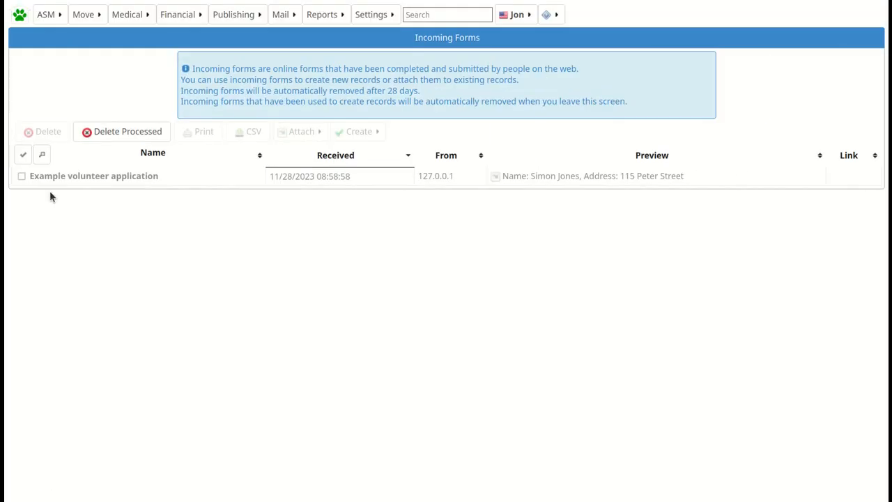
click(22, 177)
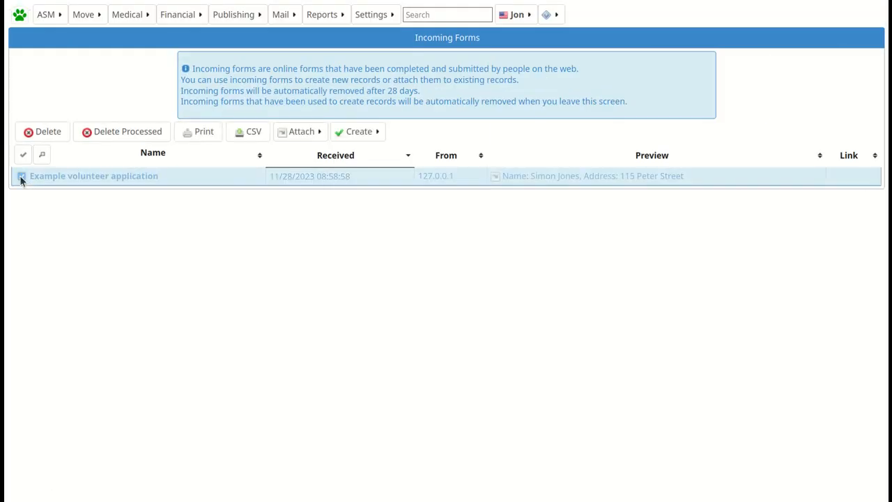
click(106, 139)
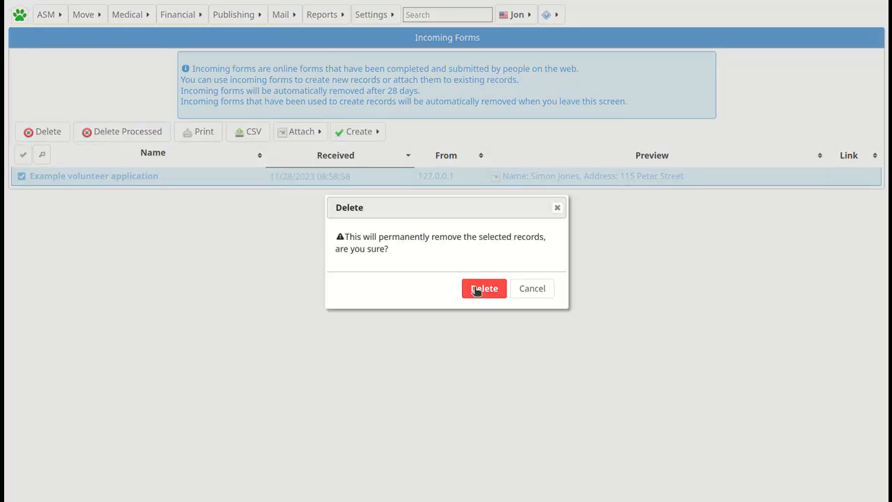
click(477, 290)
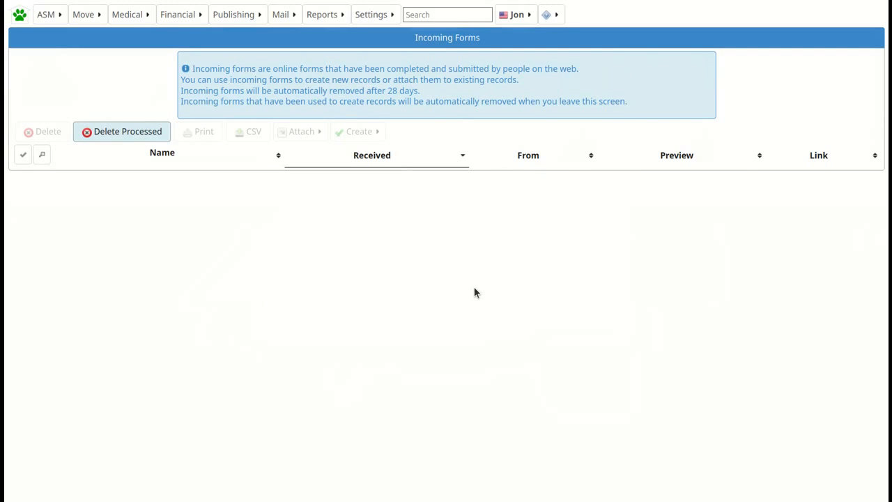
Check the Example volunteer application's ten fields in Edit Online Forms, then return to the forms list.
click(53, 20)
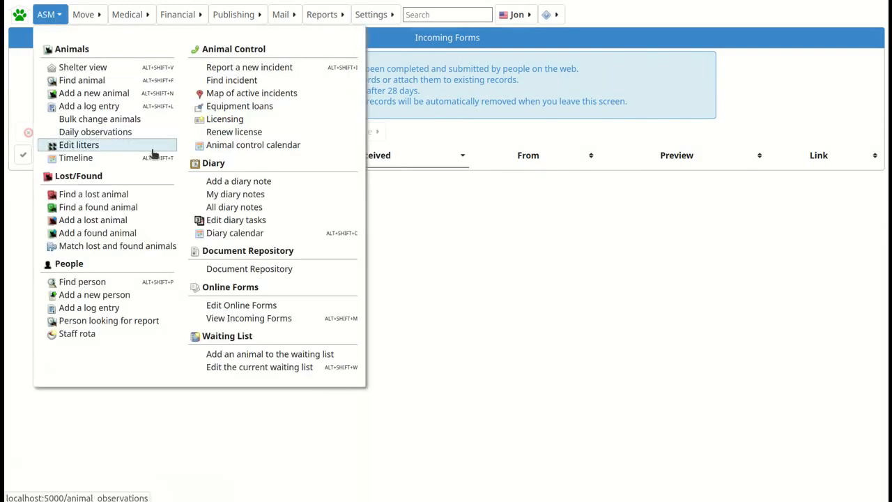
click(241, 308)
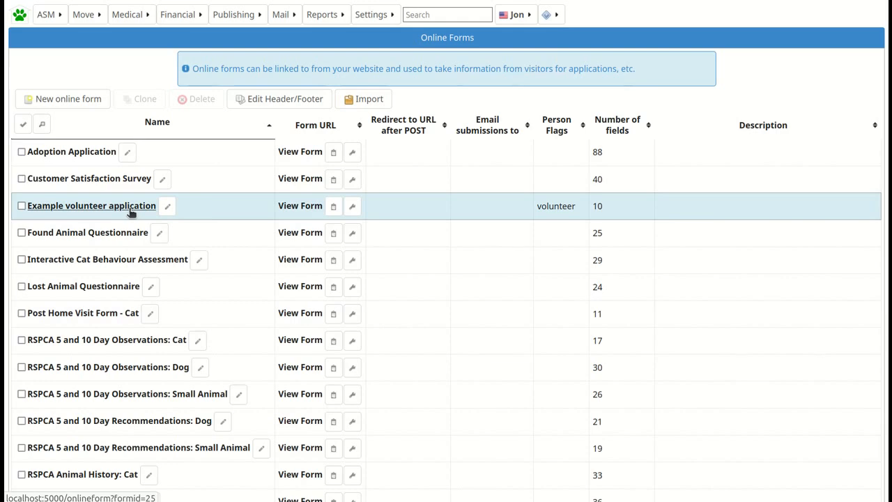
click(129, 207)
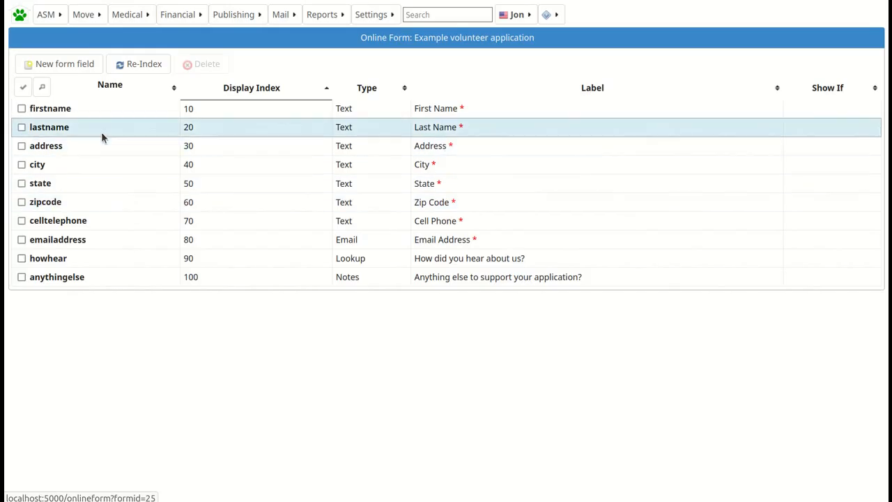
click(26, 0)
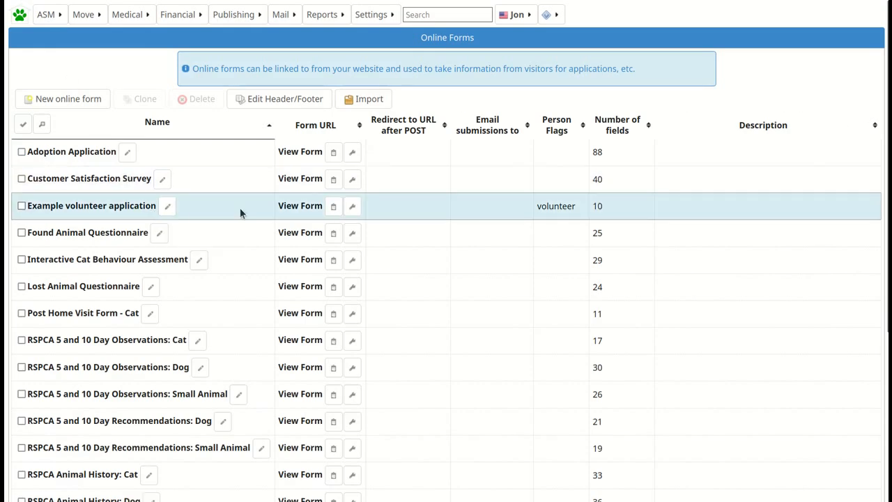